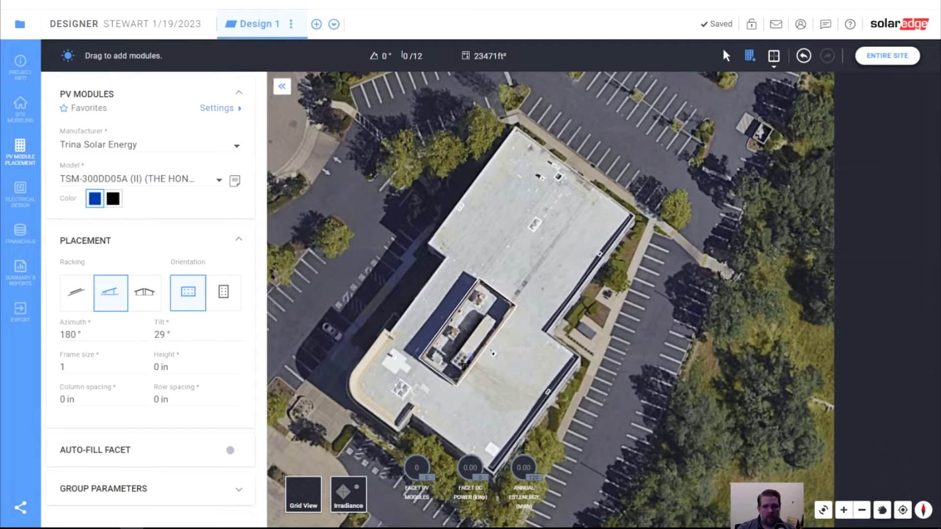
Realign the site view and reopen module placement, now showing 217° azimuth and 29° tilt.
left_click(282, 88)
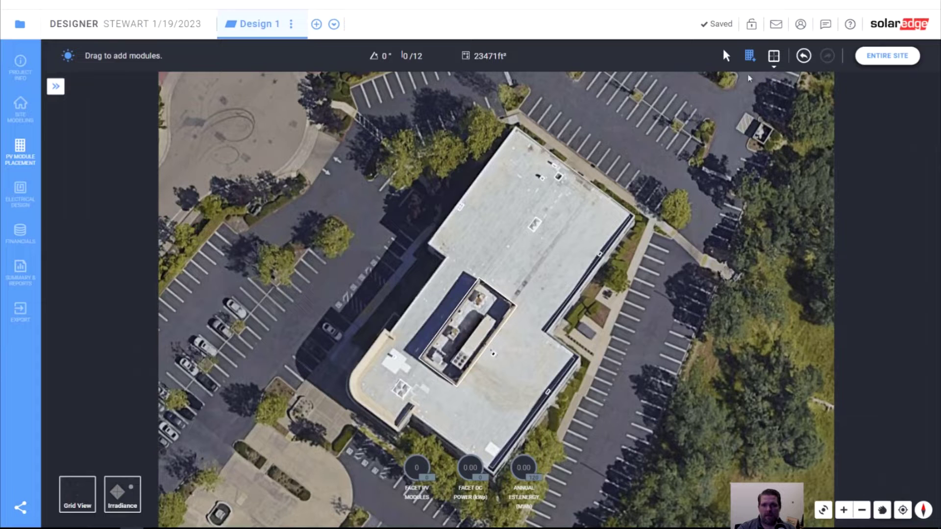
left_click(726, 55)
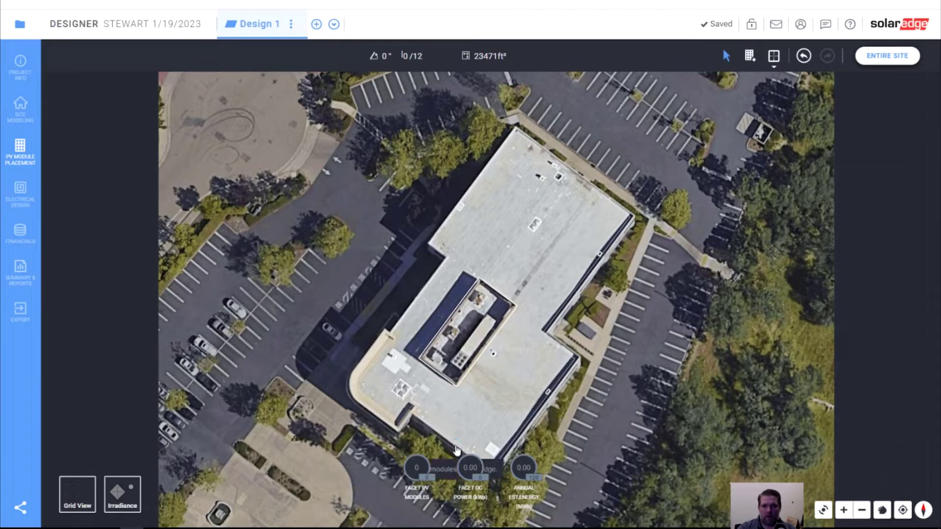
scroll(455, 439, "up", 5)
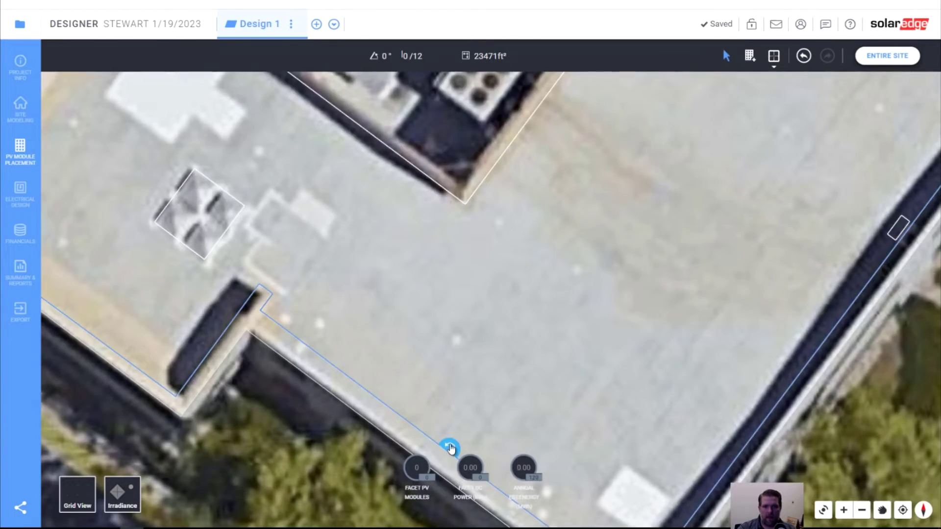
scroll(451, 450, "down", 5)
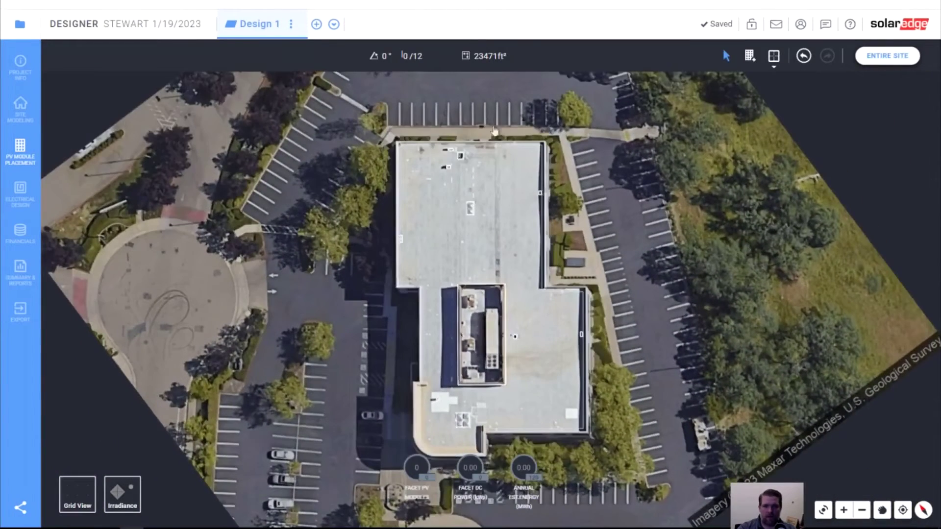
left_click(749, 56)
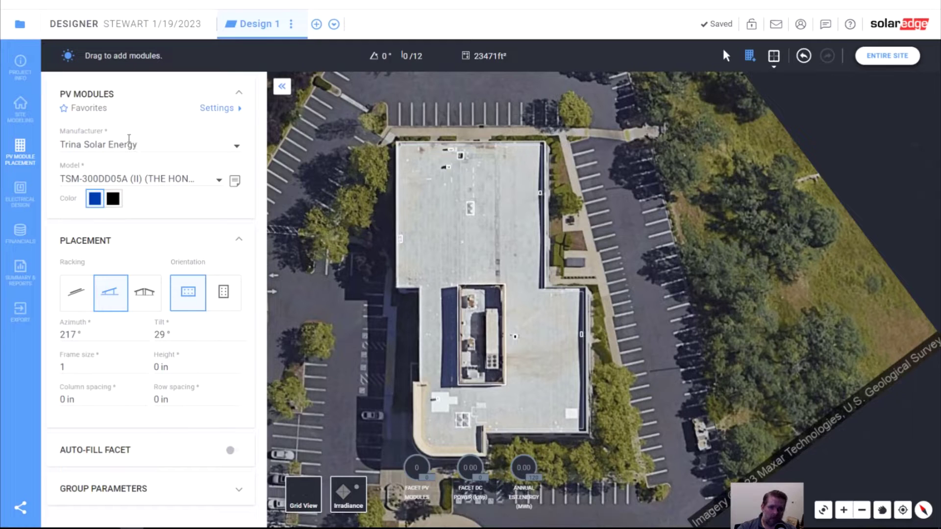
Choose QCells as manufacturer and the Q.PEAK DUO L-G6 - 425W module model.
left_click(63, 142)
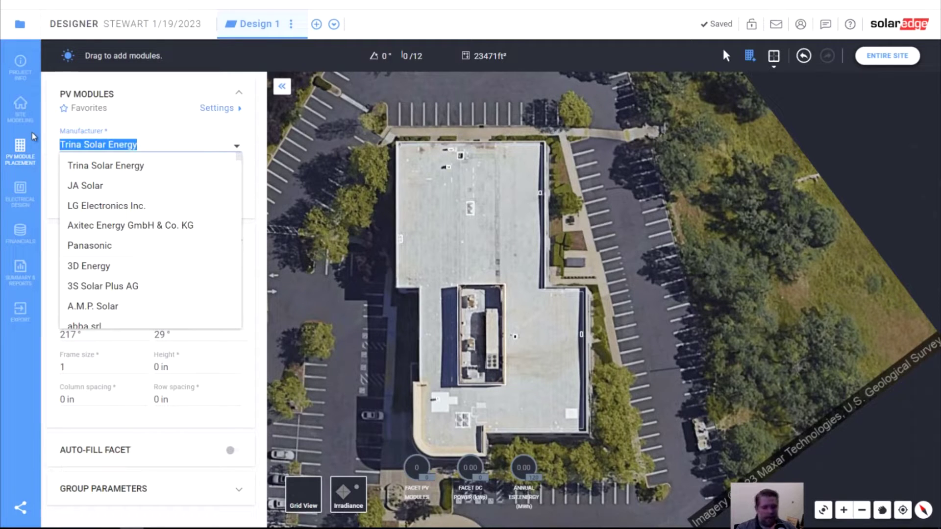
type("q")
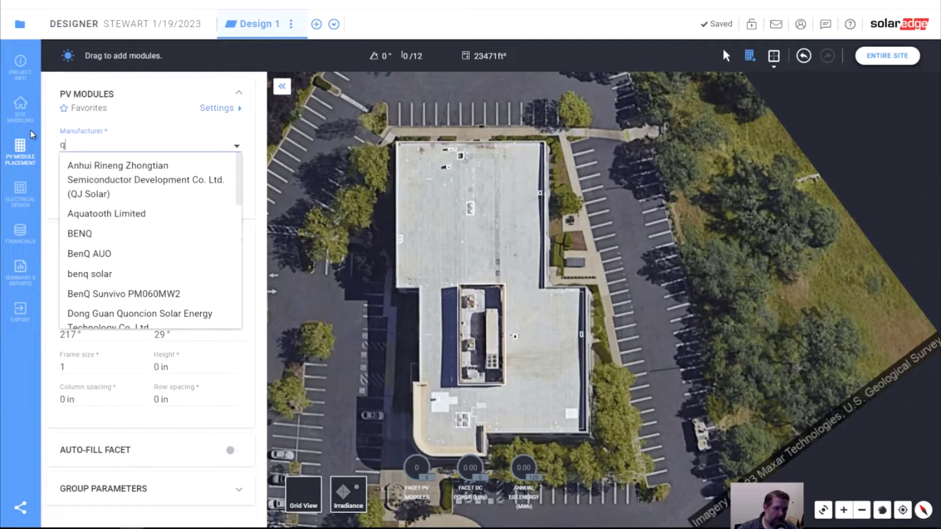
type("ce")
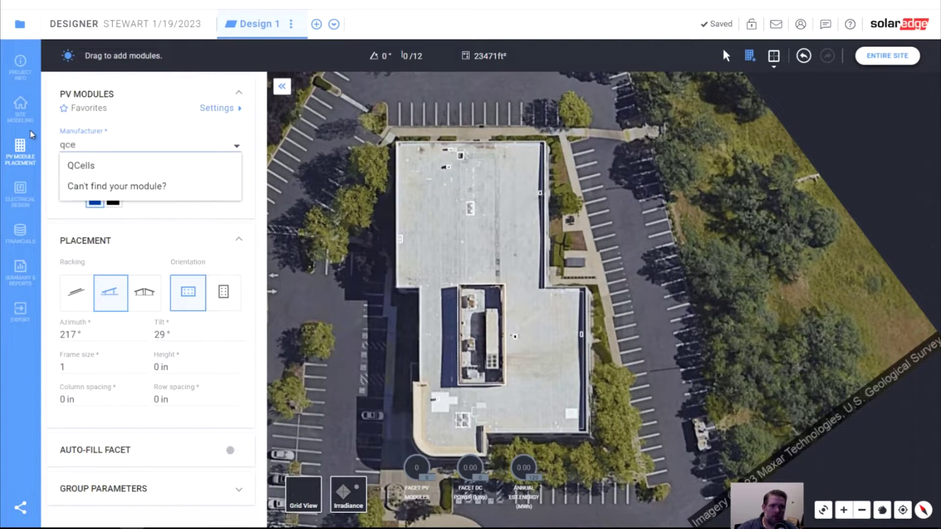
left_click(88, 166)
left_click(95, 177)
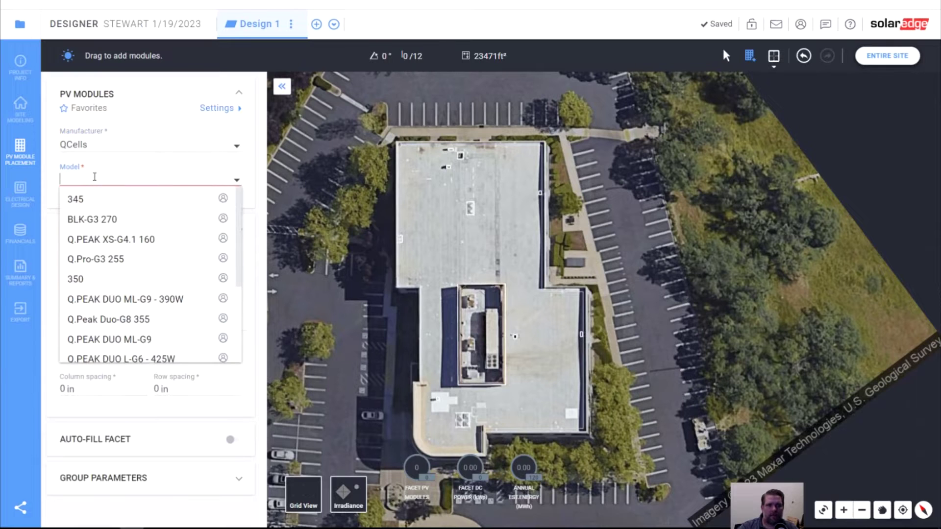
type("4")
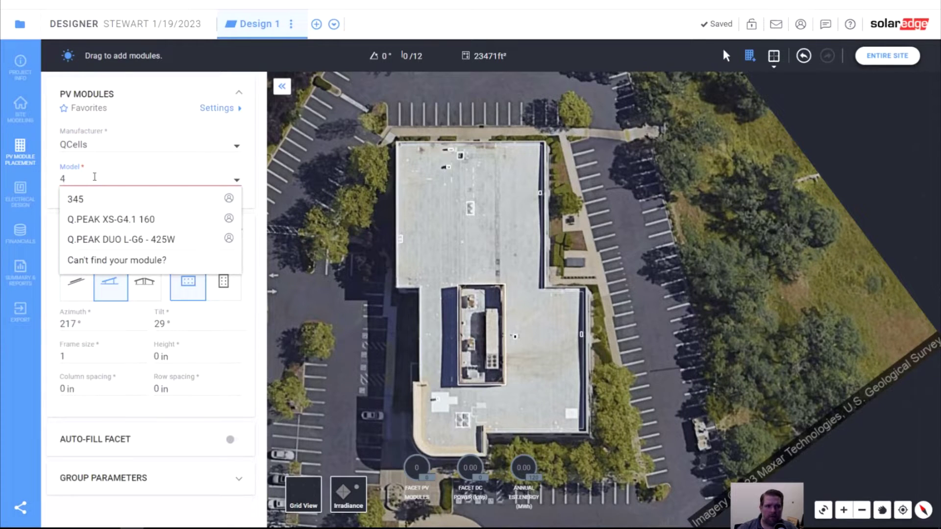
left_click(130, 240)
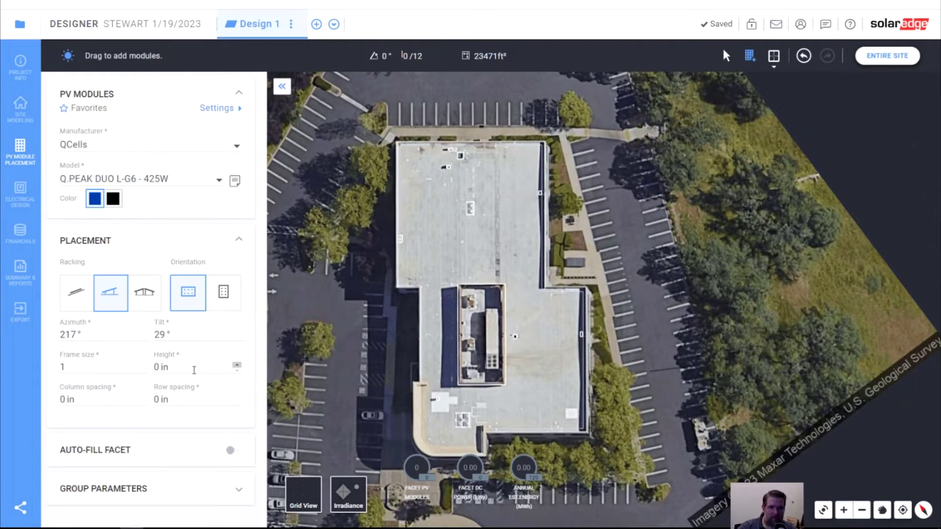
Set racking height to 4 in, column spacing to 1 in and row spacing to 8 in.
double_click(238, 365)
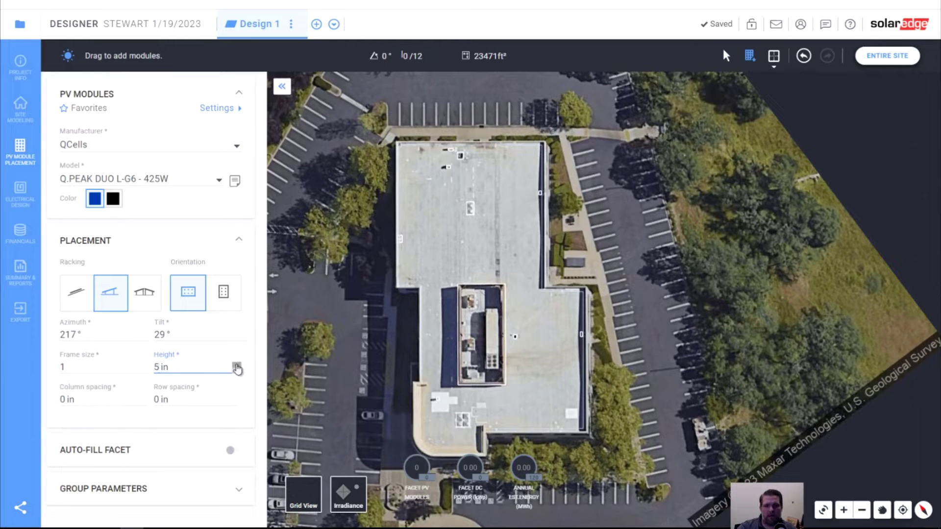
left_click(238, 375)
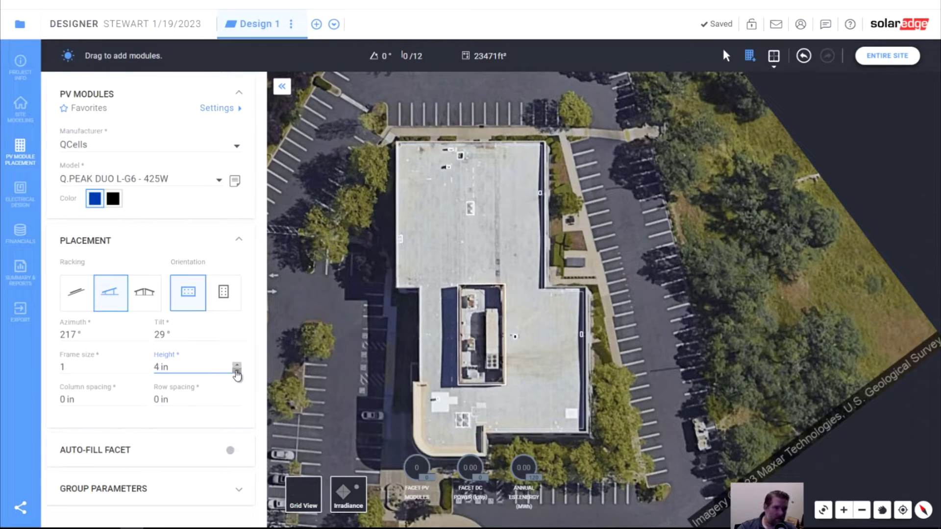
left_click(143, 396)
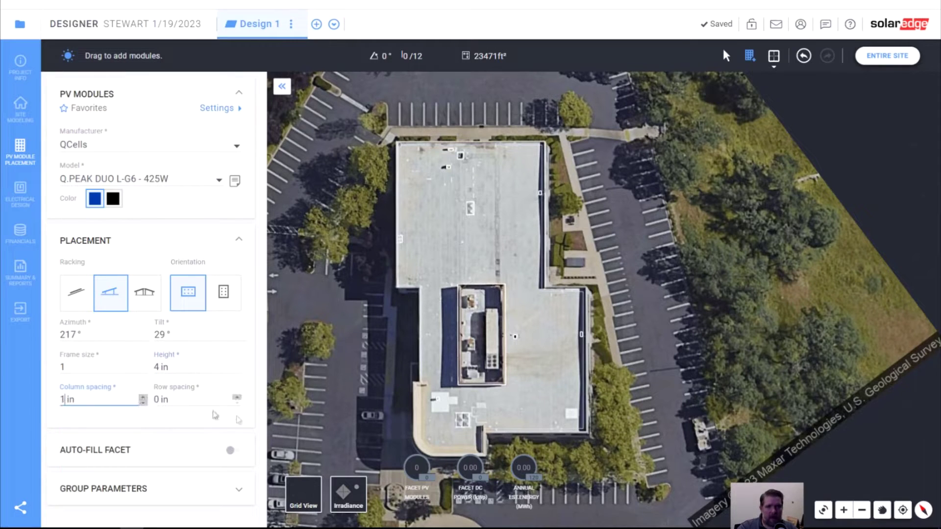
double_click(235, 398)
double_click(236, 398)
double_click(236, 398)
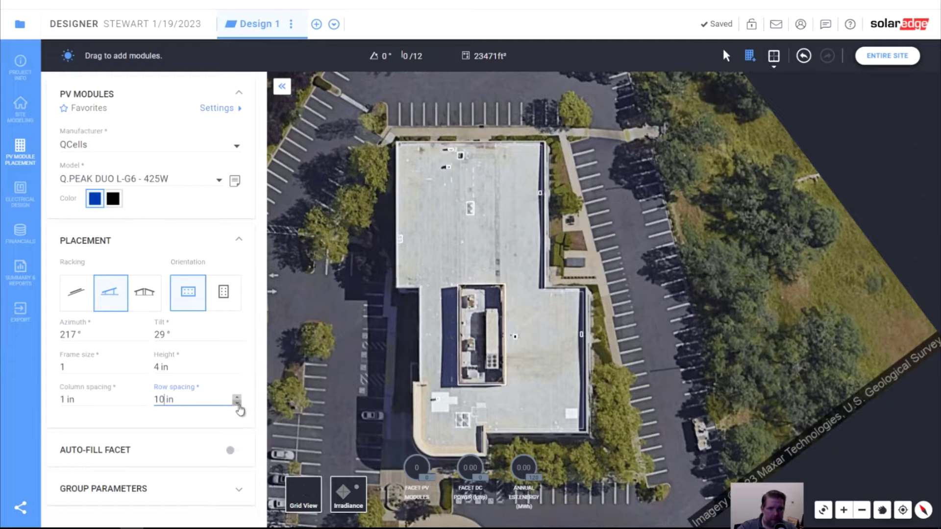
left_click(238, 402)
left_click(238, 404)
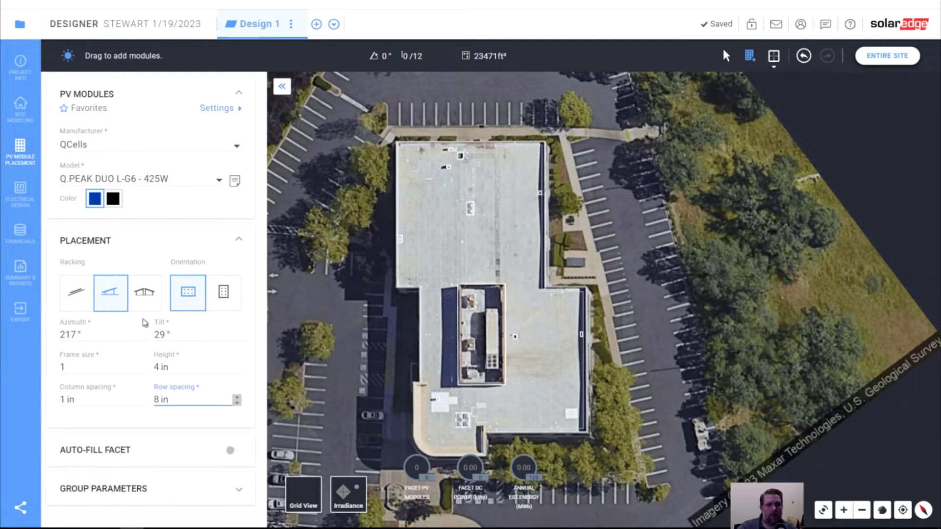
Set the tilt to 15° and auto-fill the roof facet, previewing 671 modules.
double_click(176, 332)
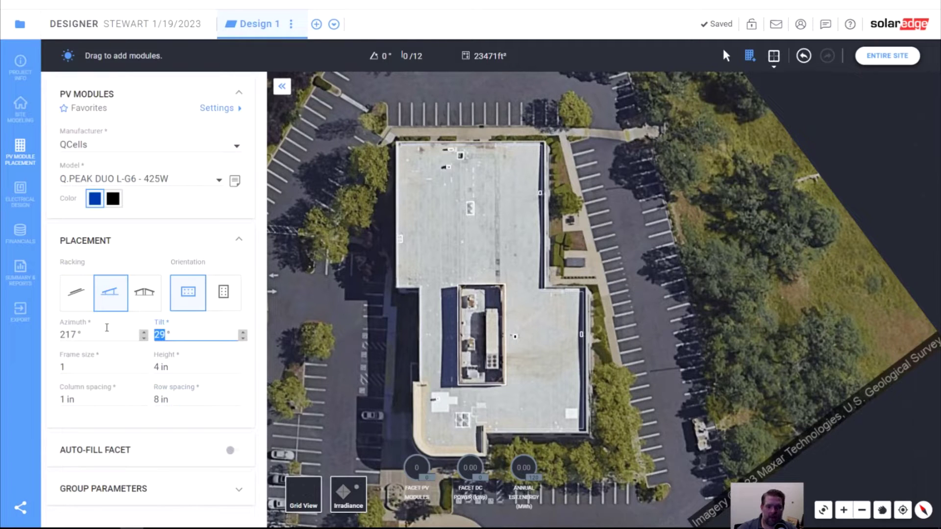
type("15")
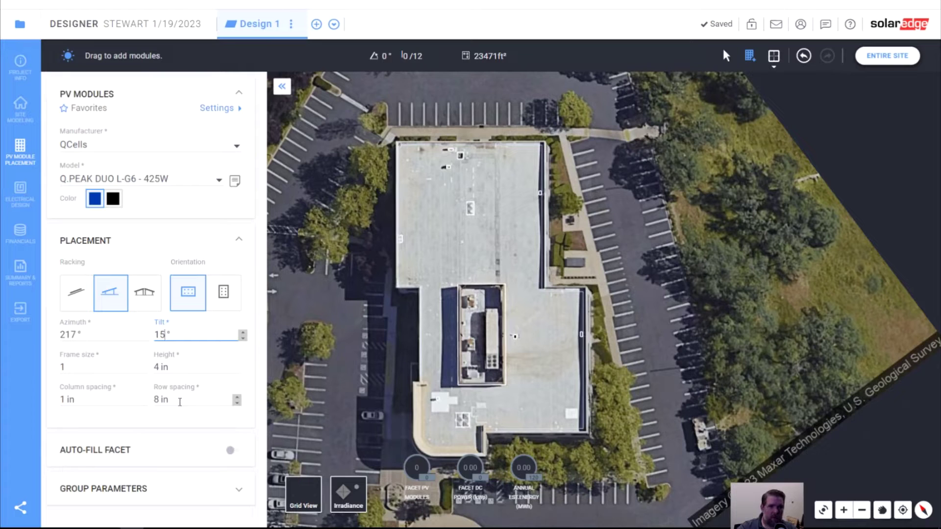
left_click(232, 454)
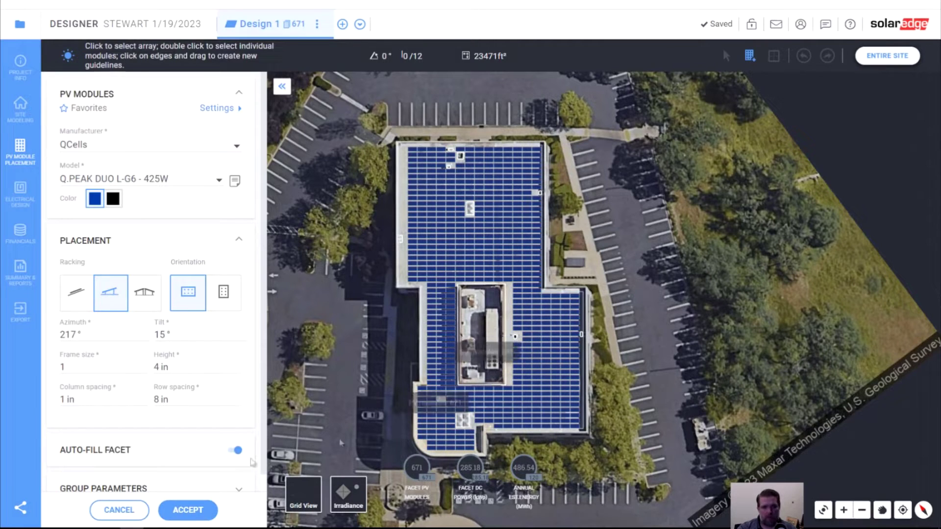
scroll(117, 425, "down", 1)
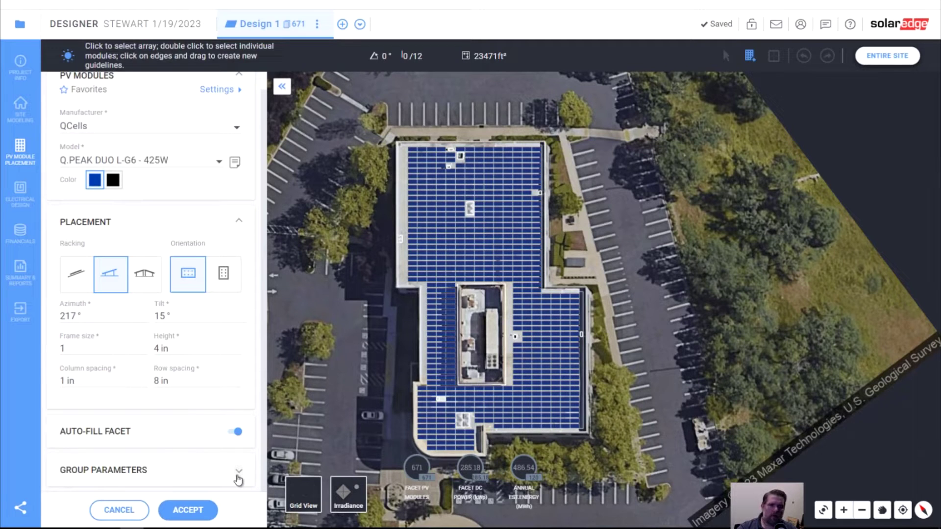
scroll(200, 415, "up", 1)
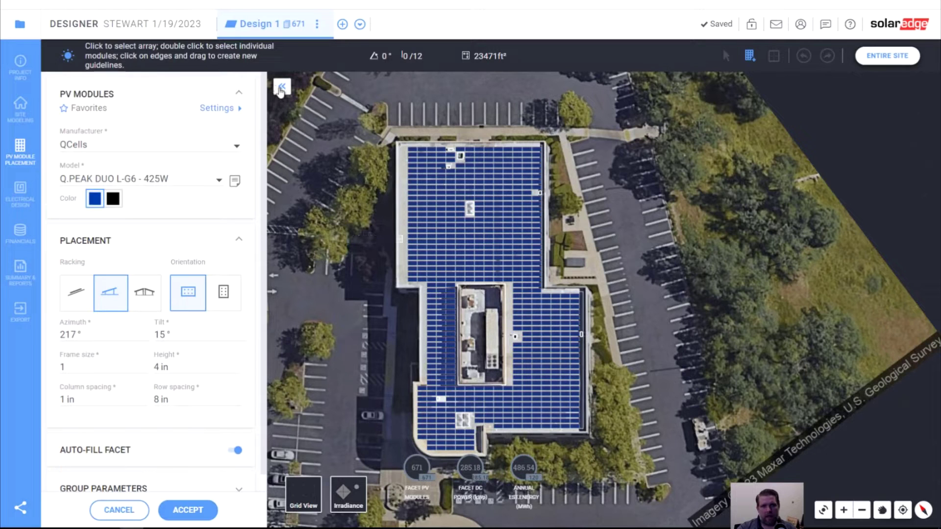
left_click(117, 510)
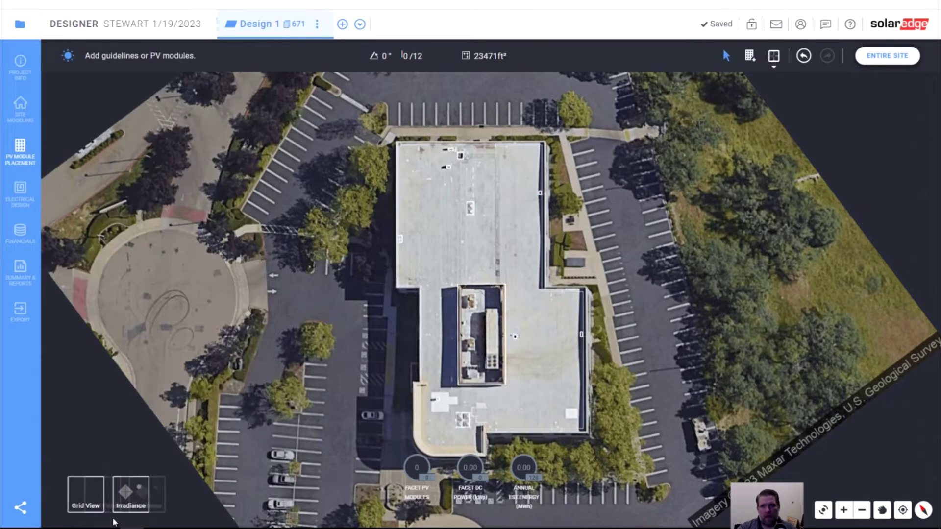
Enable a 36 in eaves setback in Site Setbacks Settings and apply it.
left_click(774, 67)
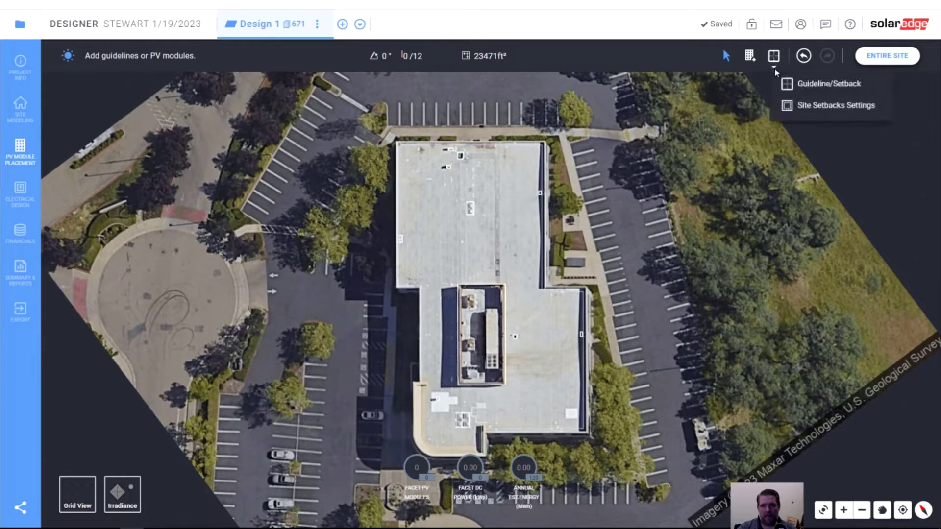
left_click(814, 105)
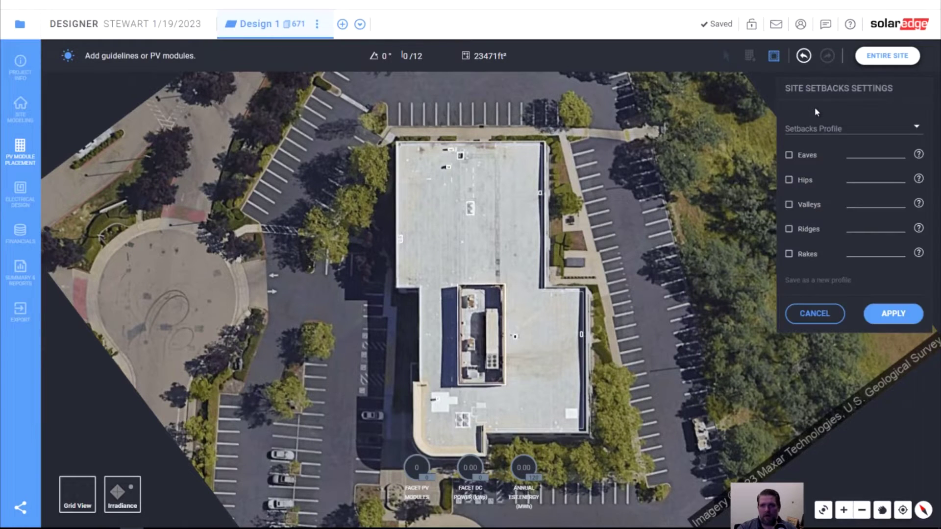
left_click(836, 127)
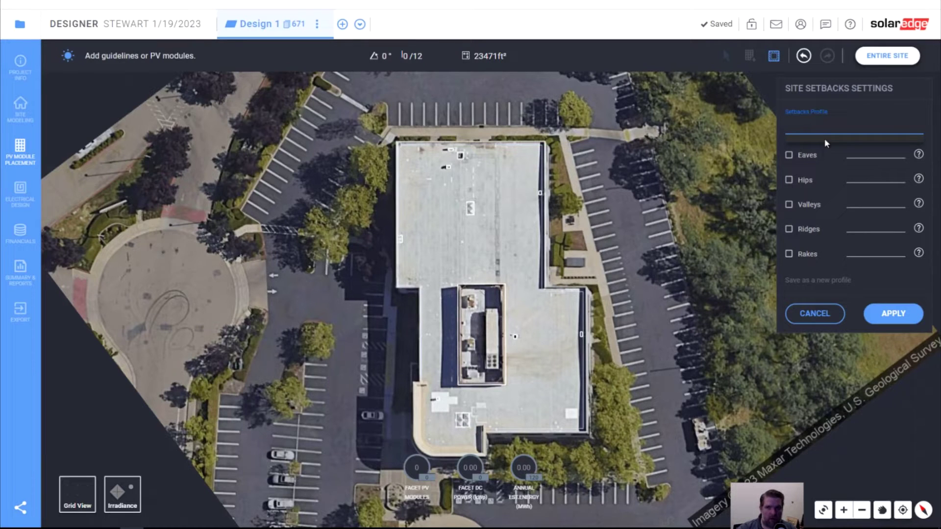
left_click(789, 156)
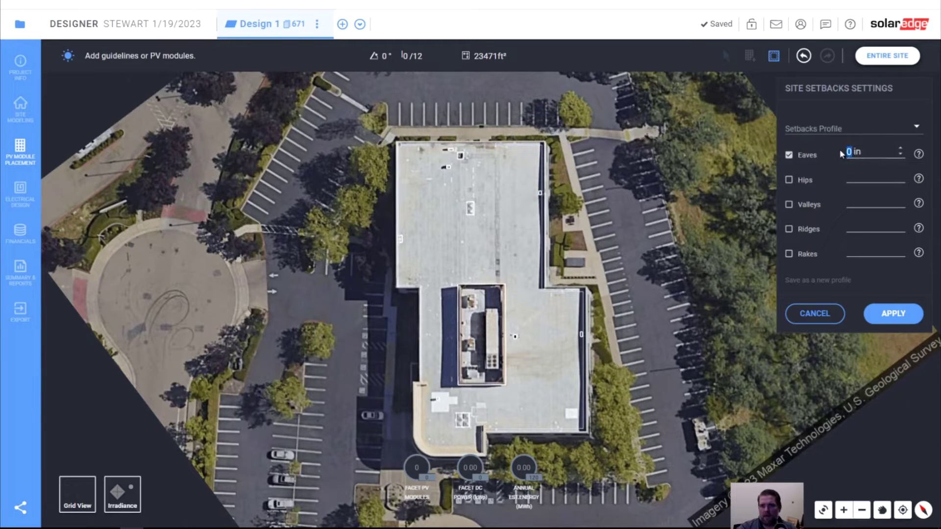
type("36")
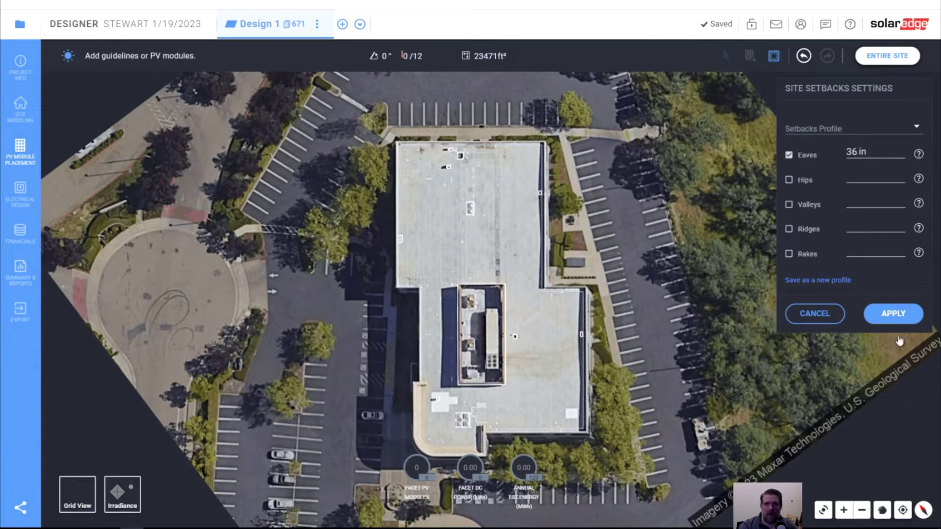
left_click(897, 314)
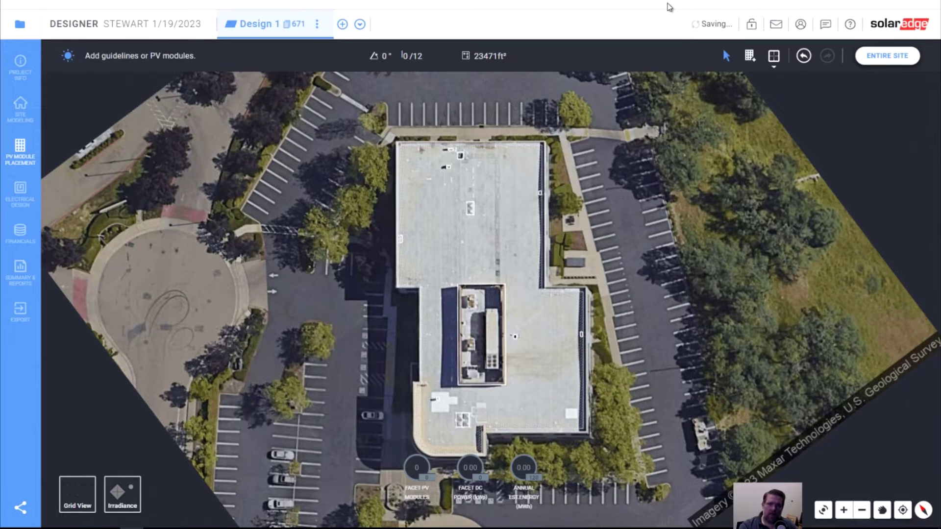
Set the module tilt to 15° and the racking height to 4 in.
left_click(749, 55)
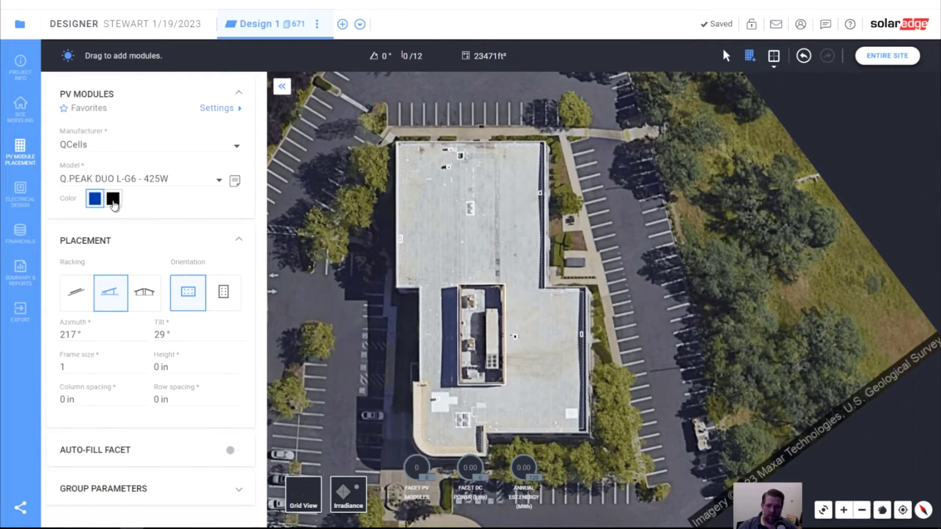
left_click_drag(163, 334, 144, 336)
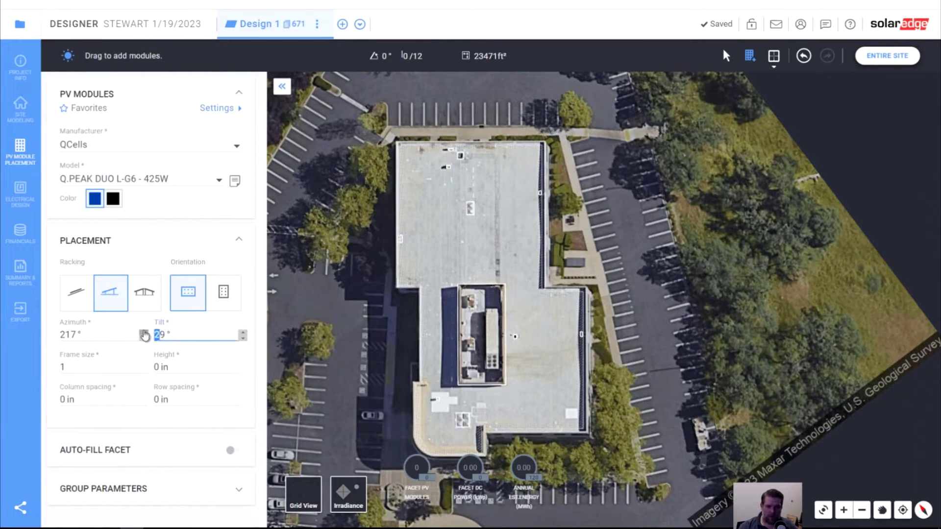
type("15")
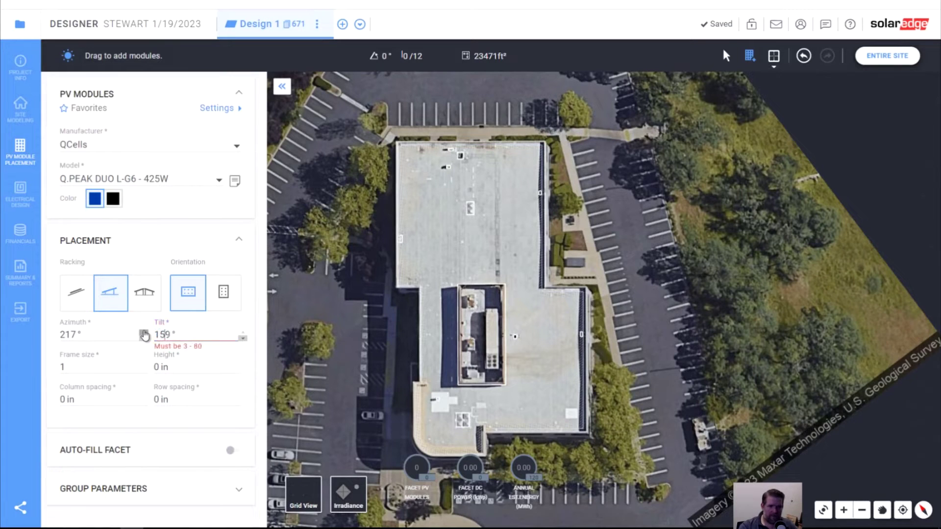
key("Delete")
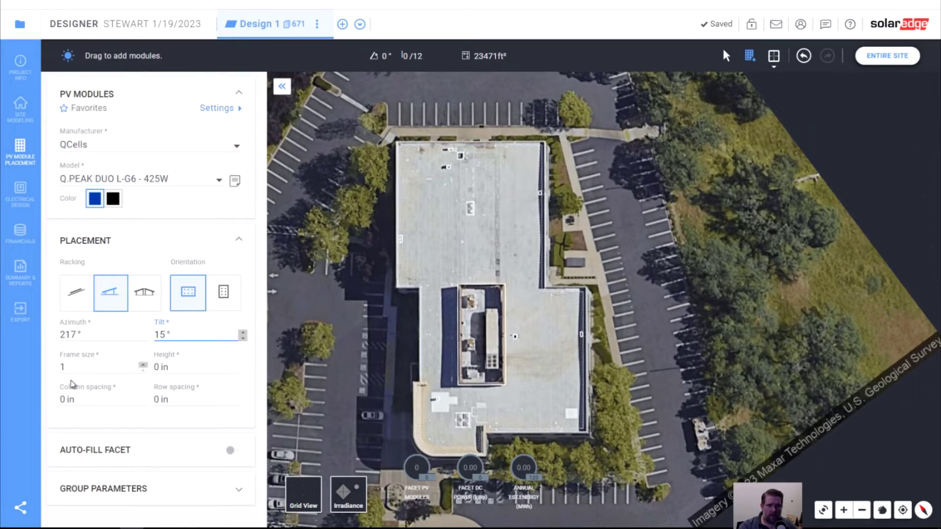
left_click(236, 365)
left_click(236, 365)
left_click(236, 364)
left_click(236, 365)
left_click(236, 365)
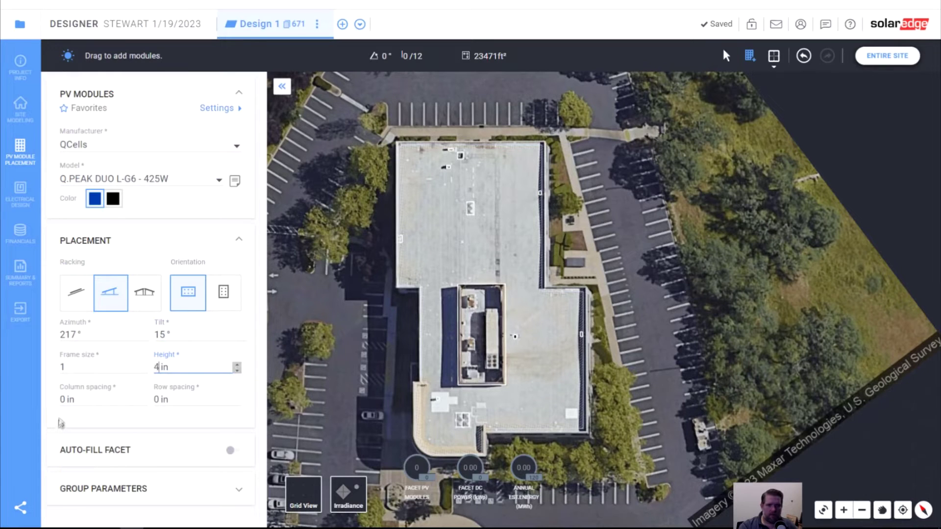
Set column spacing 1 in and row spacing 12 in, then auto-fill the facet with 553 modules.
left_click(143, 397)
left_click(237, 397)
left_click(238, 397)
left_click(237, 398)
left_click(237, 397)
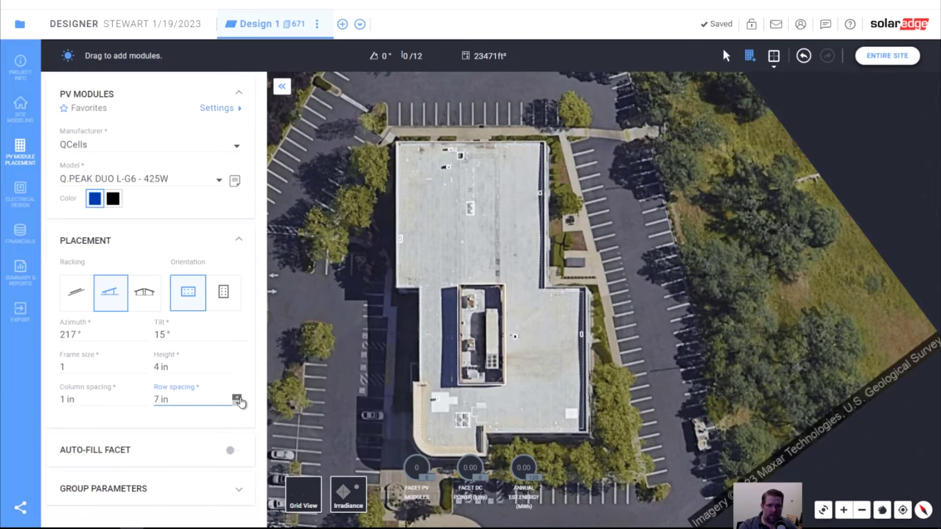
left_click(239, 398)
left_click(238, 398)
left_click(238, 397)
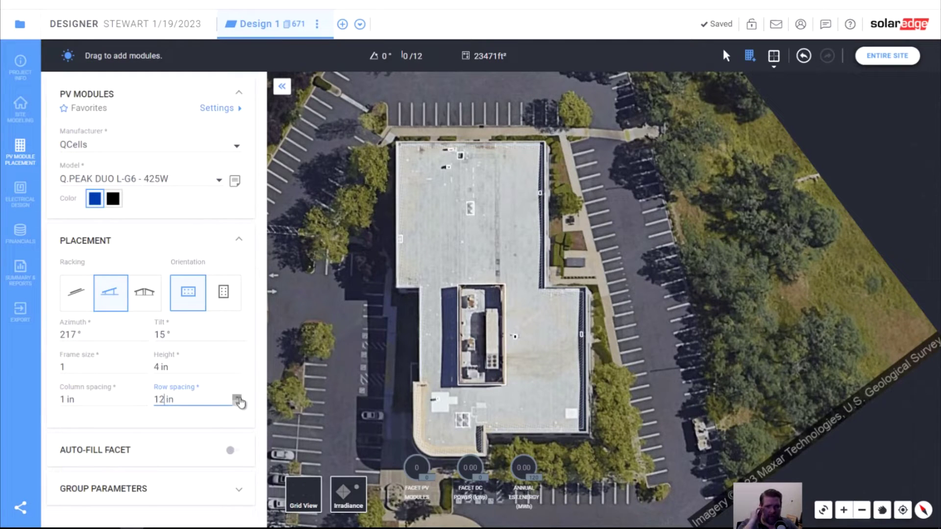
left_click(233, 453)
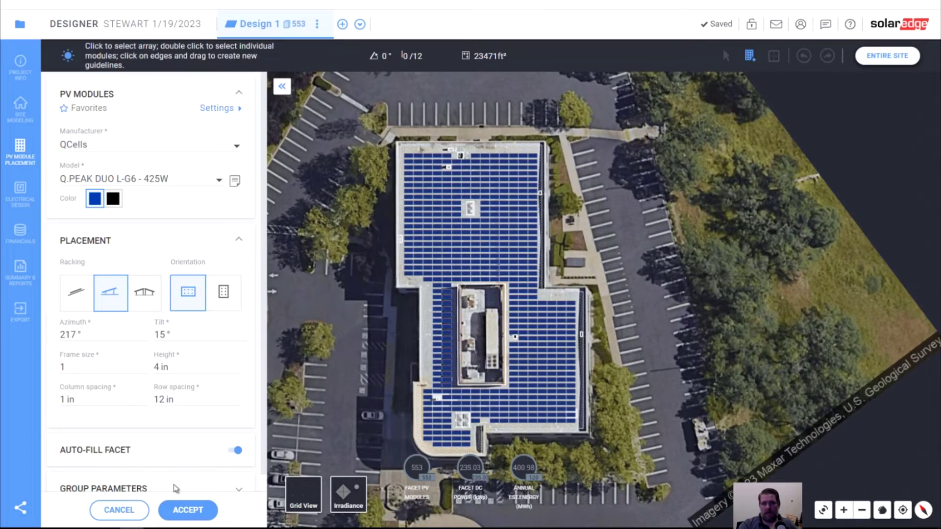
Accept the auto-filled layout and delete a single module beside a rooftop obstruction.
left_click(187, 510)
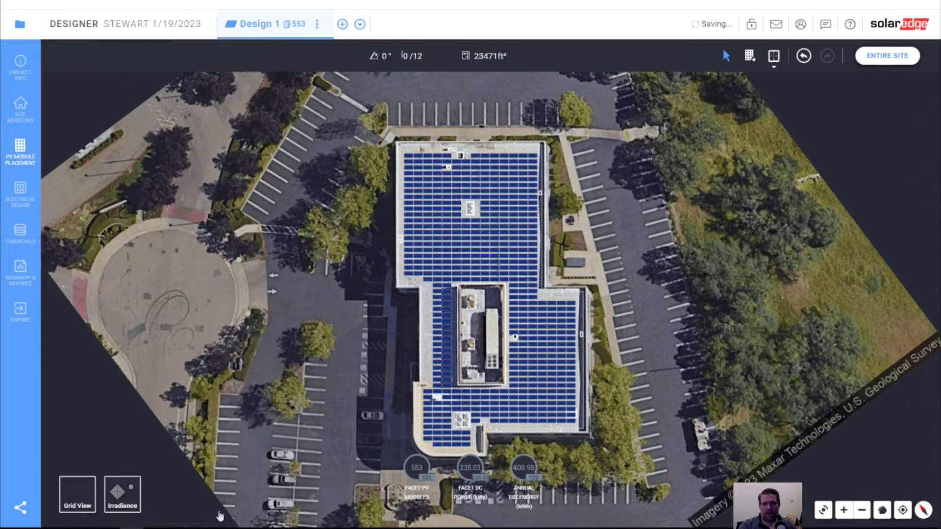
scroll(469, 446, "up", 2)
scroll(470, 446, "up", 2)
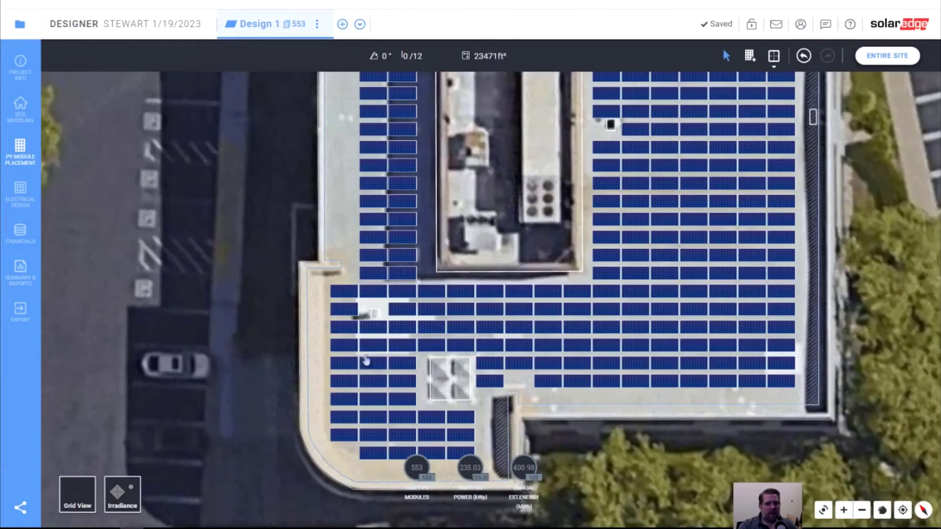
scroll(369, 338, "down", 2)
scroll(361, 398, "up", 3)
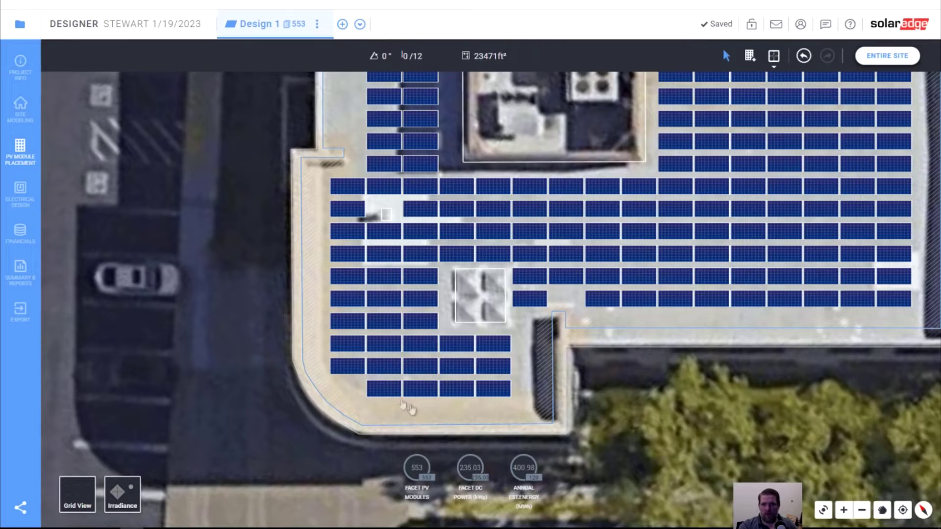
left_click(539, 305)
key("Delete")
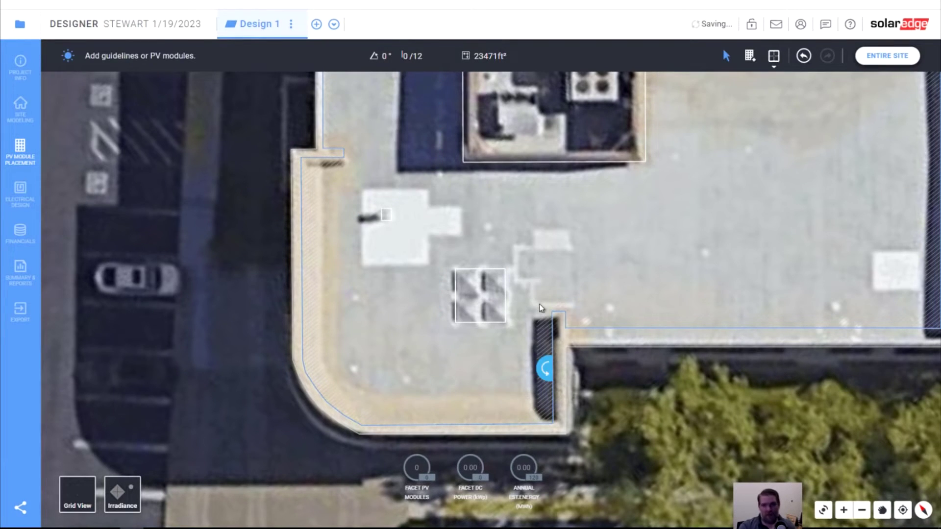
key("ctrl+z")
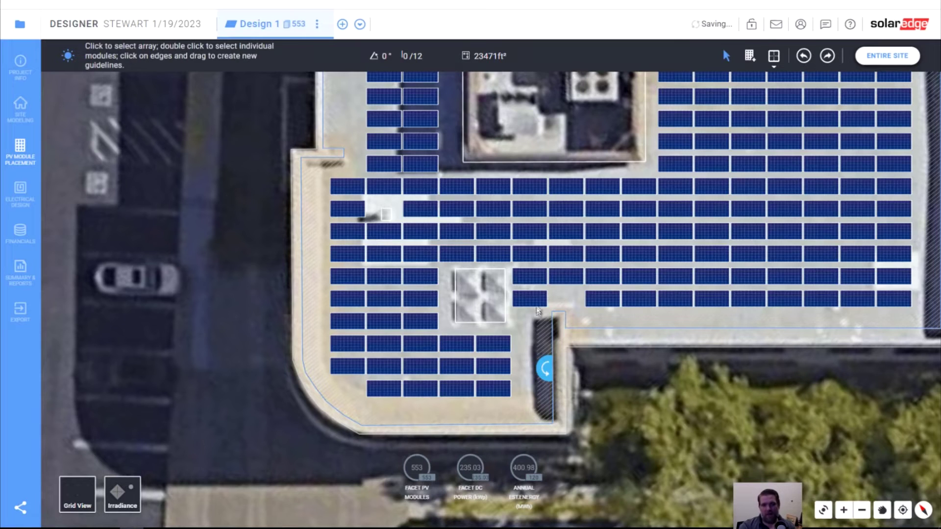
double_click(537, 307)
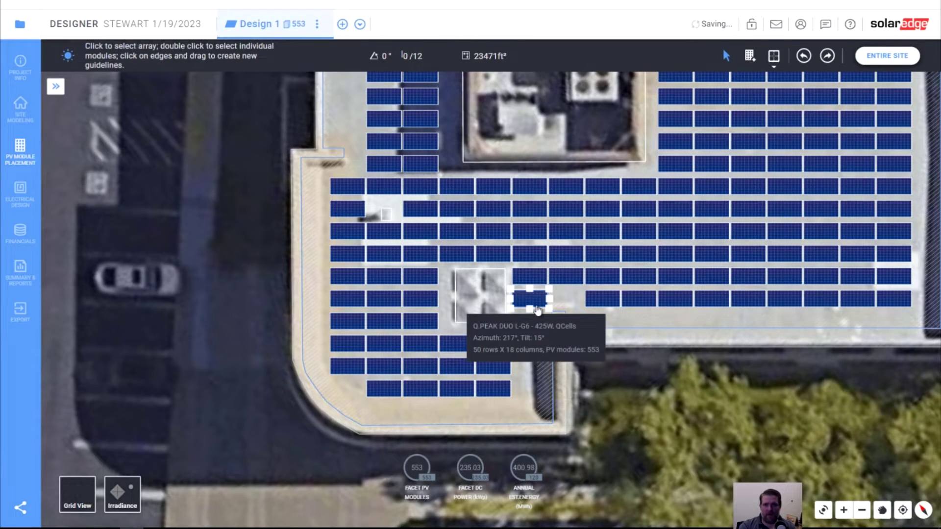
key("Delete")
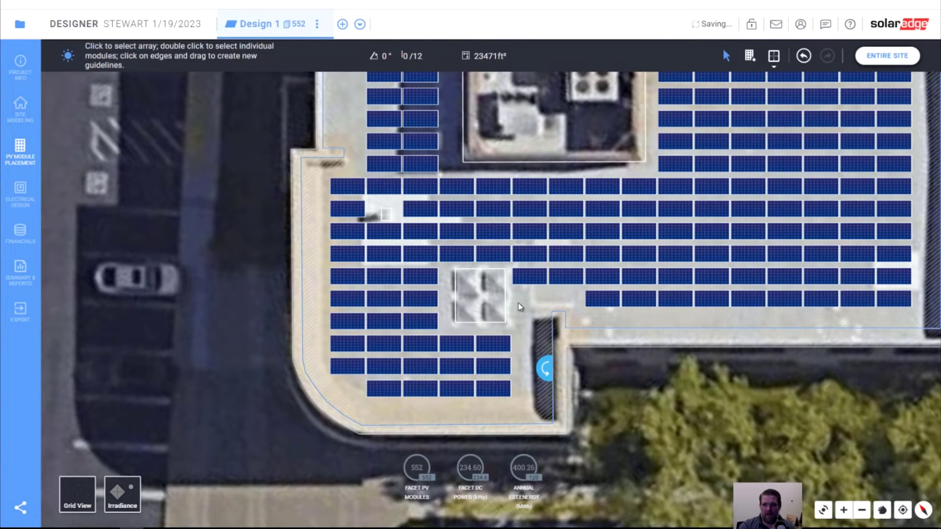
Remove a two-row block of modules along the obstruction.
scroll(518, 303, "down", 1)
left_click(805, 301)
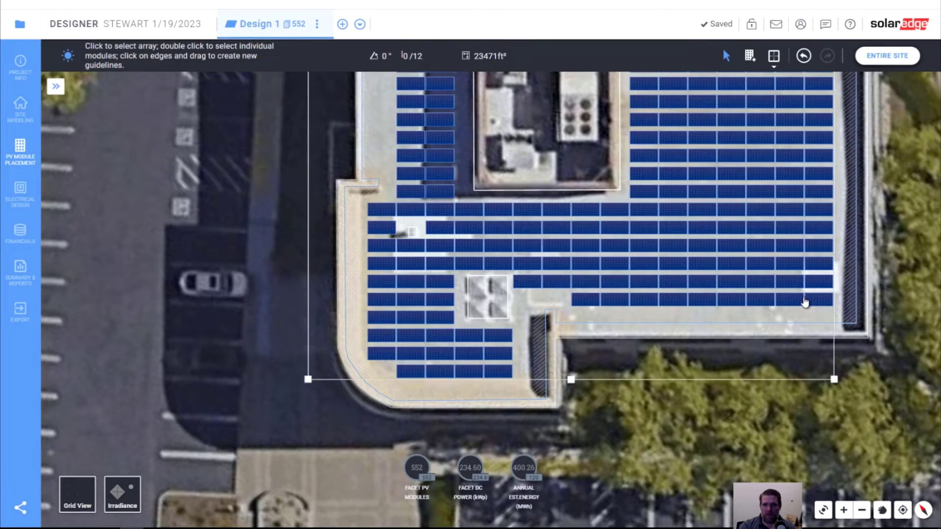
double_click(806, 301)
left_click_drag(802, 297, 564, 296)
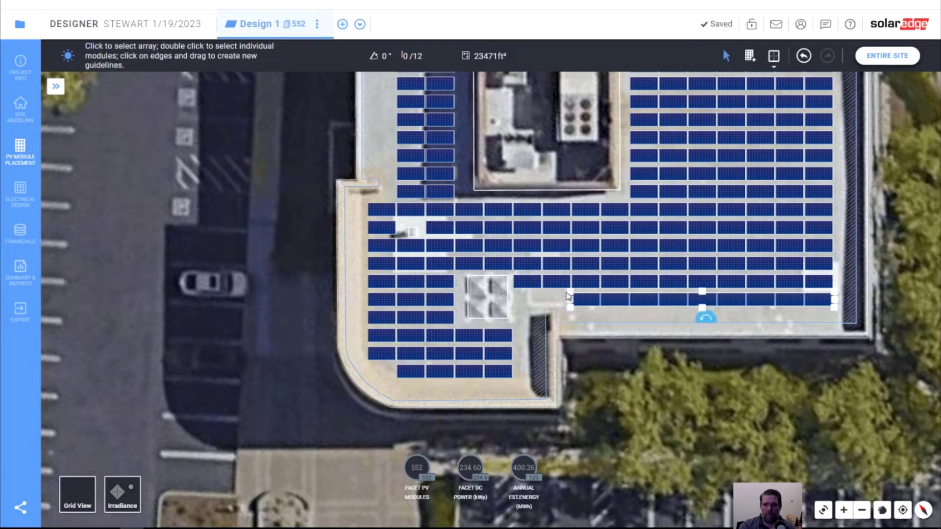
left_click_drag(569, 289, 500, 269)
left_click_drag(545, 304, 546, 306)
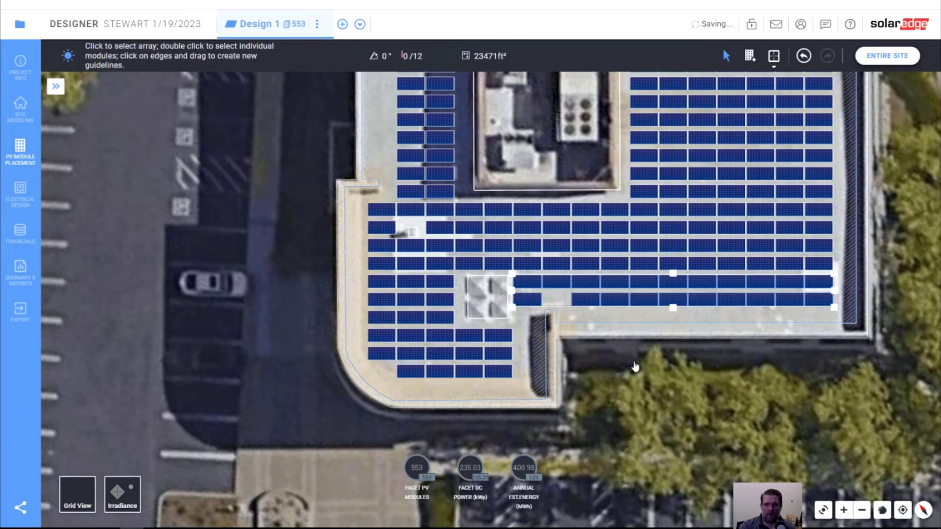
key("Delete")
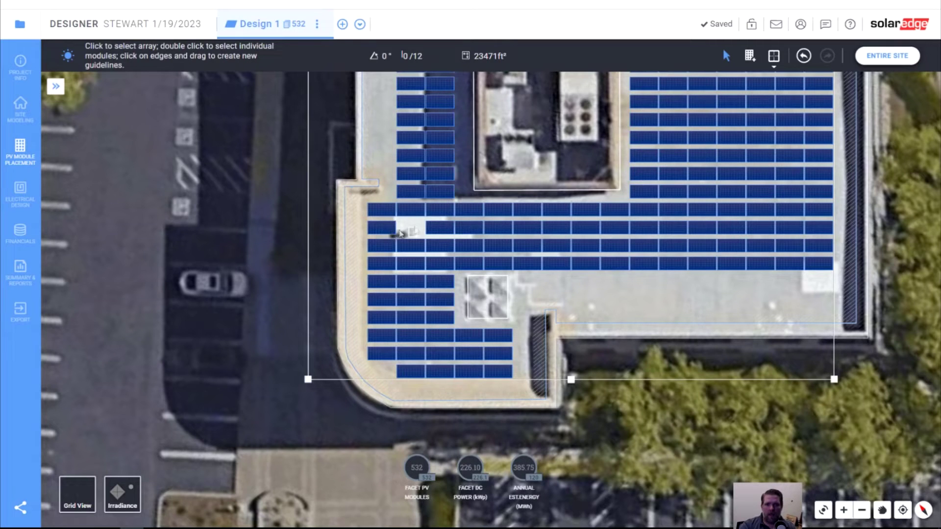
Remove the shaded lower-left block and left-side modules, leaving 462 modules.
double_click(383, 341)
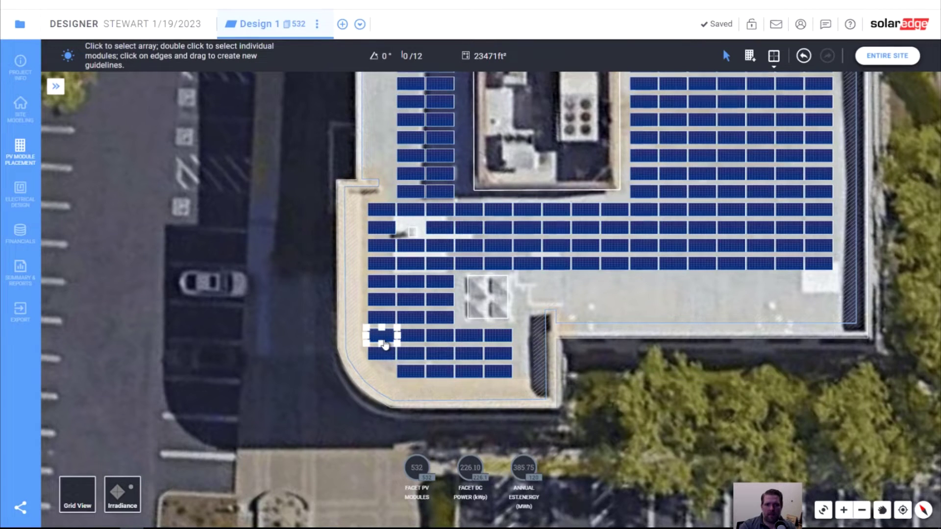
left_click_drag(385, 346, 455, 383)
scroll(445, 452, "down", 2)
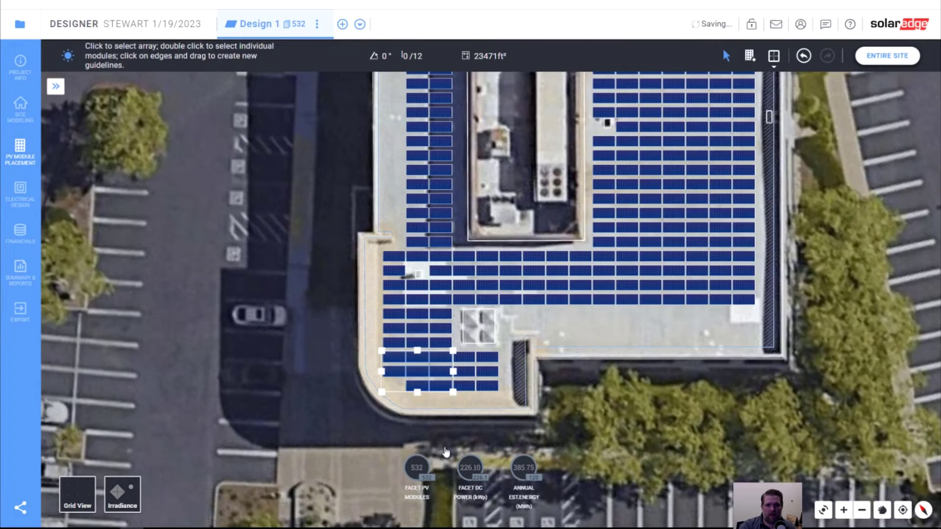
scroll(445, 452, "down", 1)
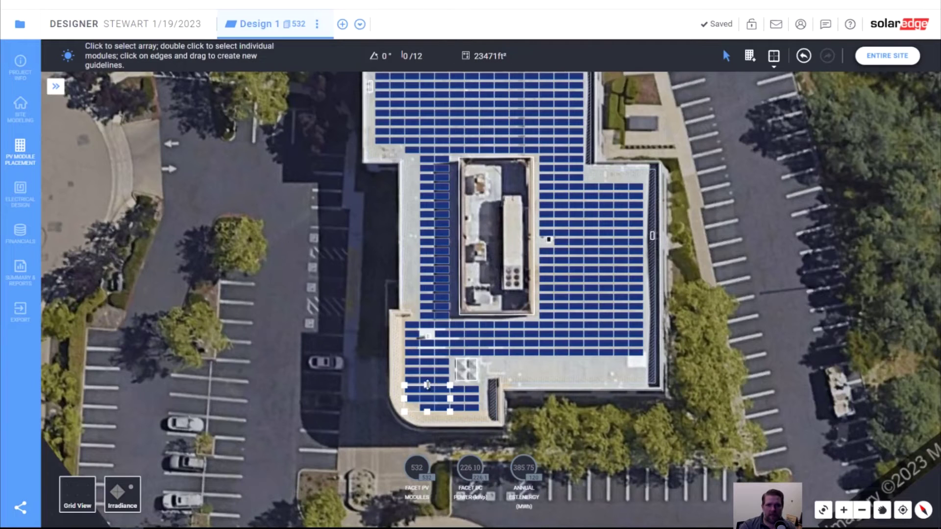
left_click_drag(427, 384, 429, 210)
left_click_drag(427, 171, 427, 150)
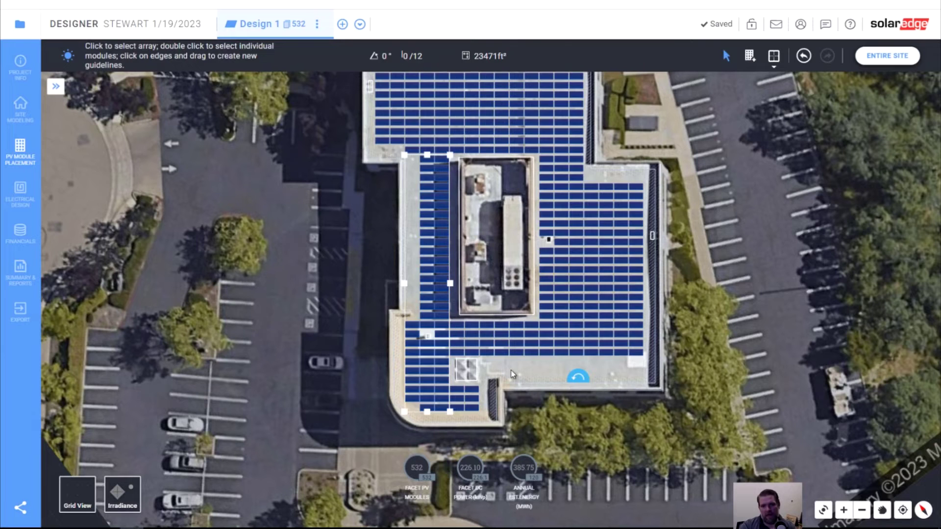
key("Delete")
scroll(485, 405, "up", 3)
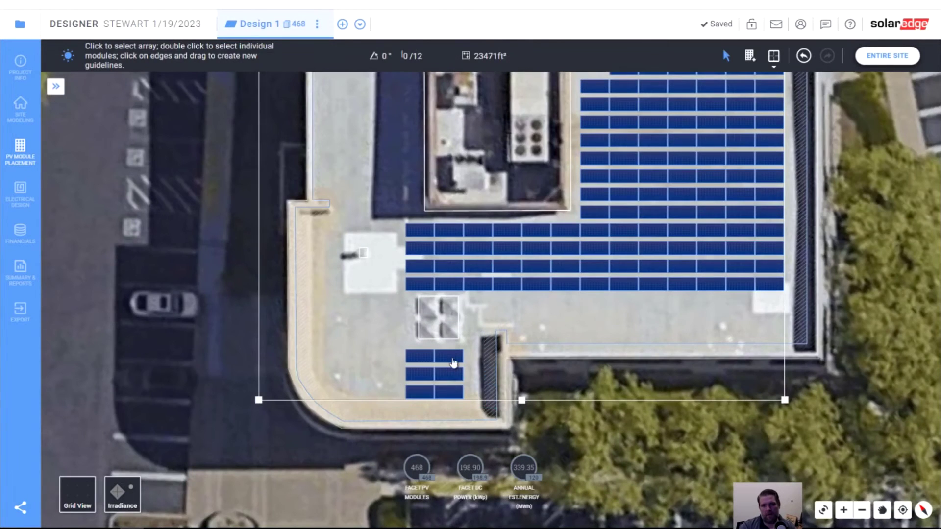
left_click_drag(521, 401, 520, 360)
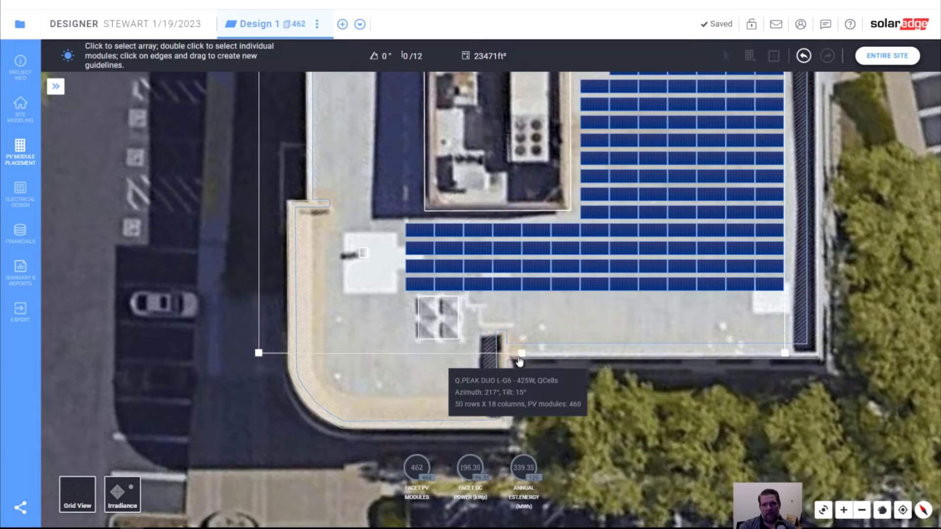
key("Escape")
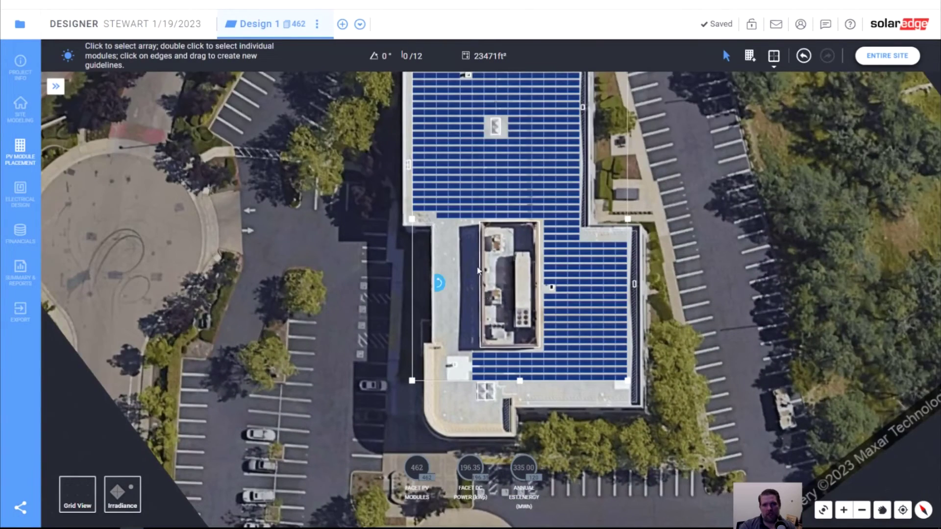
scroll(468, 167, "up", 3)
scroll(428, 252, "up", 2)
double_click(427, 254)
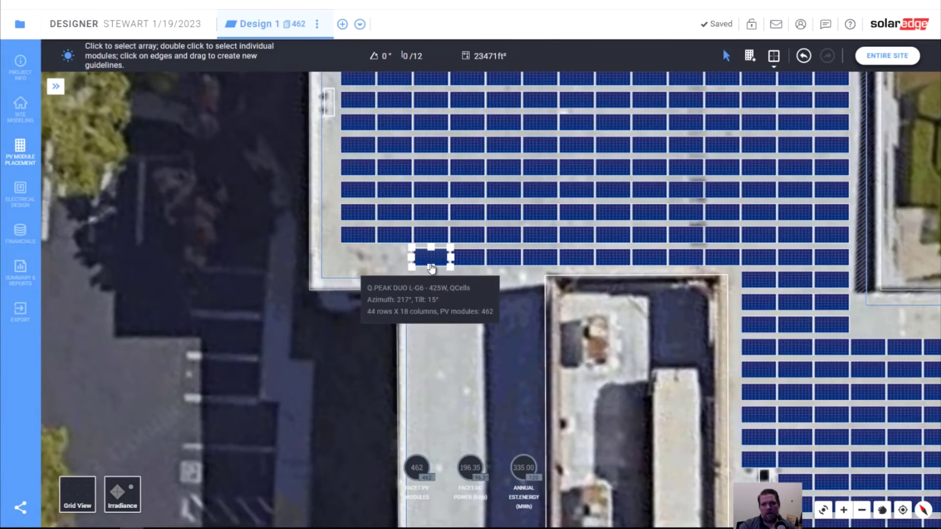
key("Delete")
scroll(430, 267, "down", 3)
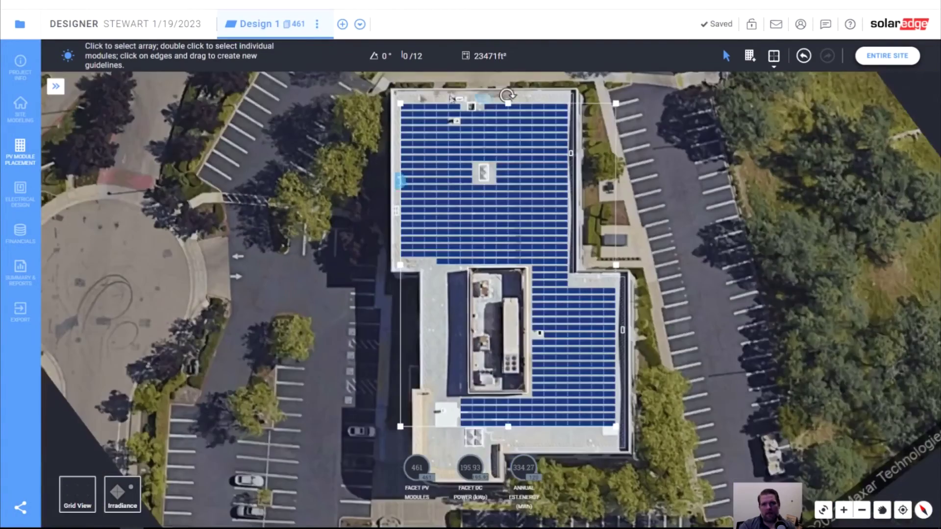
scroll(509, 113, "up", 3)
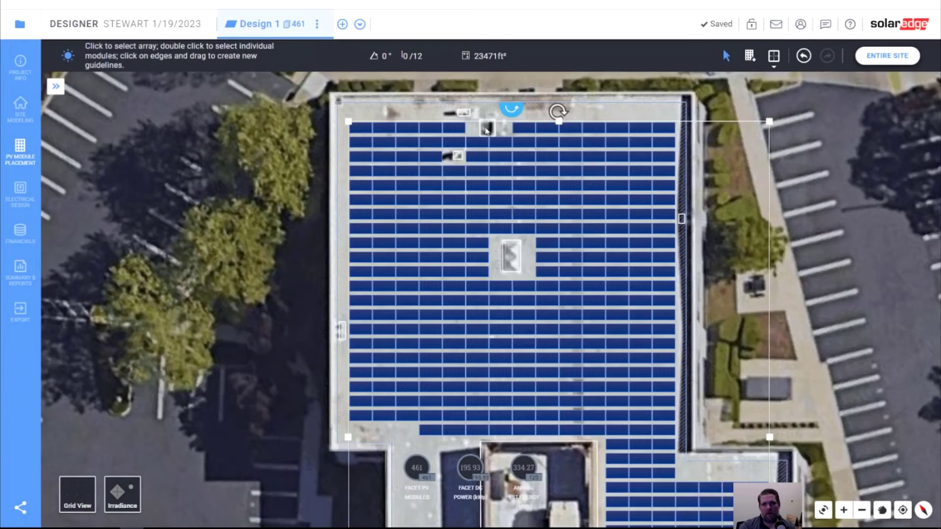
scroll(465, 137, "up", 2)
double_click(450, 133)
left_click_drag(450, 135, 578, 191)
mouse_move(578, 191)
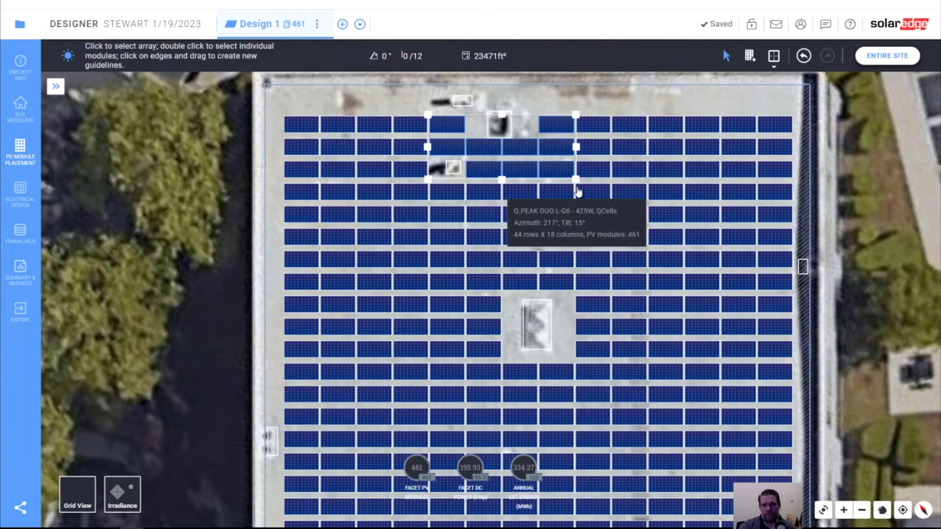
key("Delete")
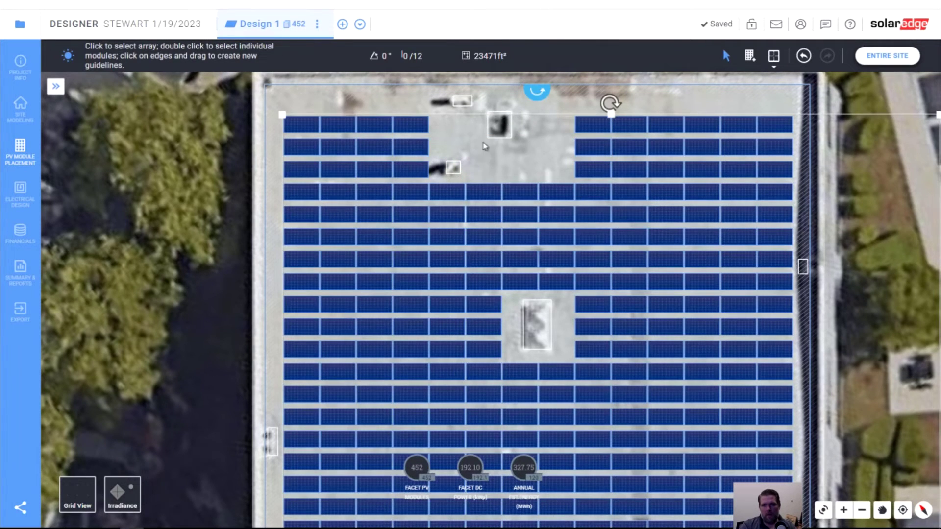
scroll(483, 142, "down", 2)
scroll(613, 362, "down", 2)
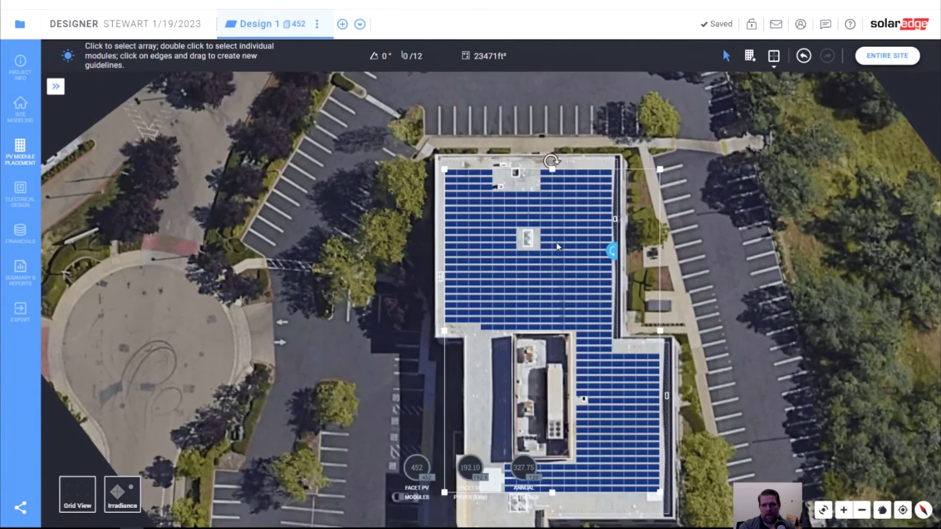
scroll(469, 394, "up", 2)
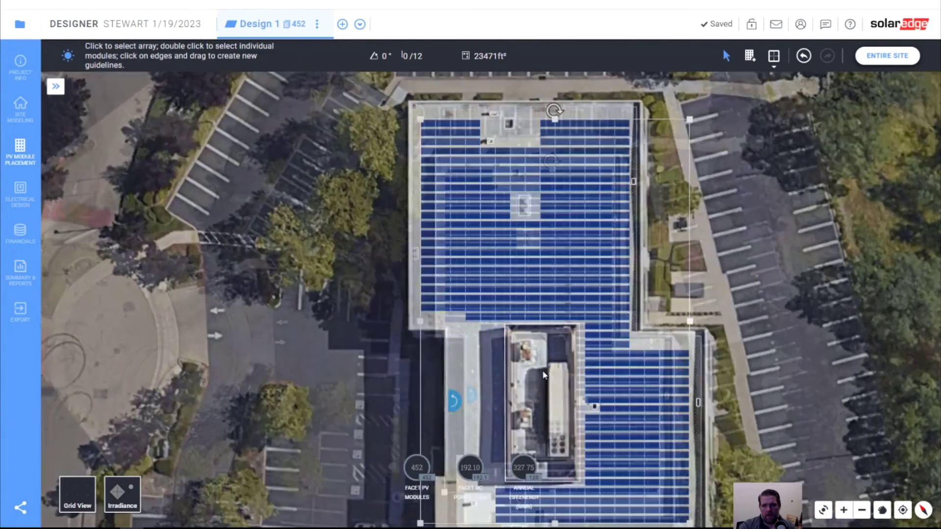
scroll(573, 403, "down", 1)
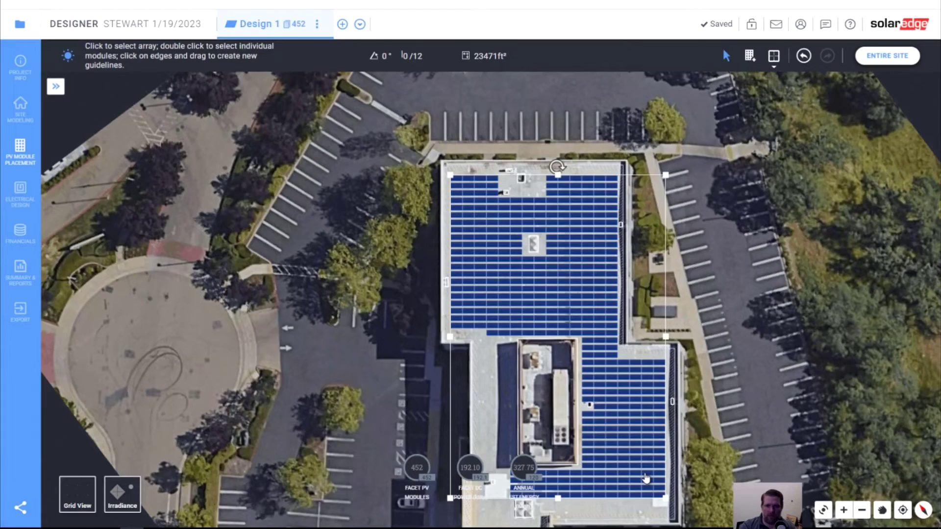
scroll(600, 405, "down", 1)
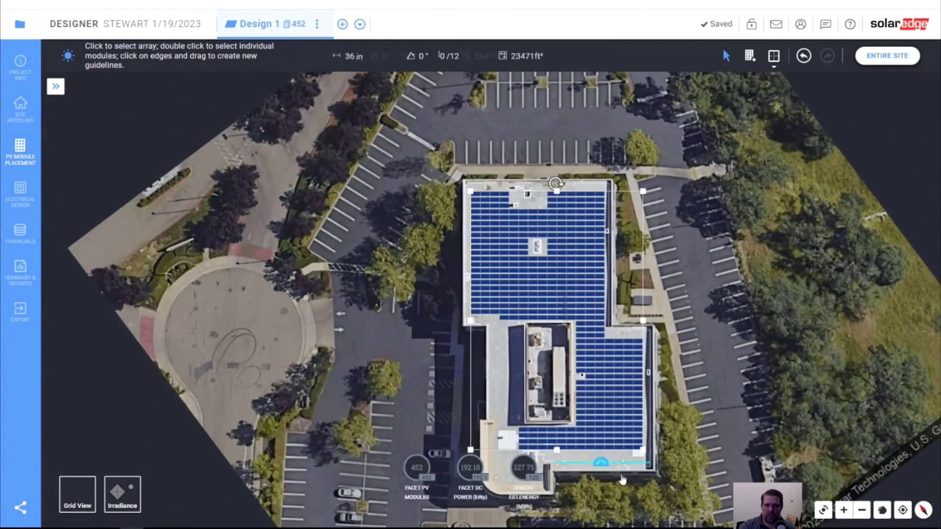
scroll(544, 323, "up", 2)
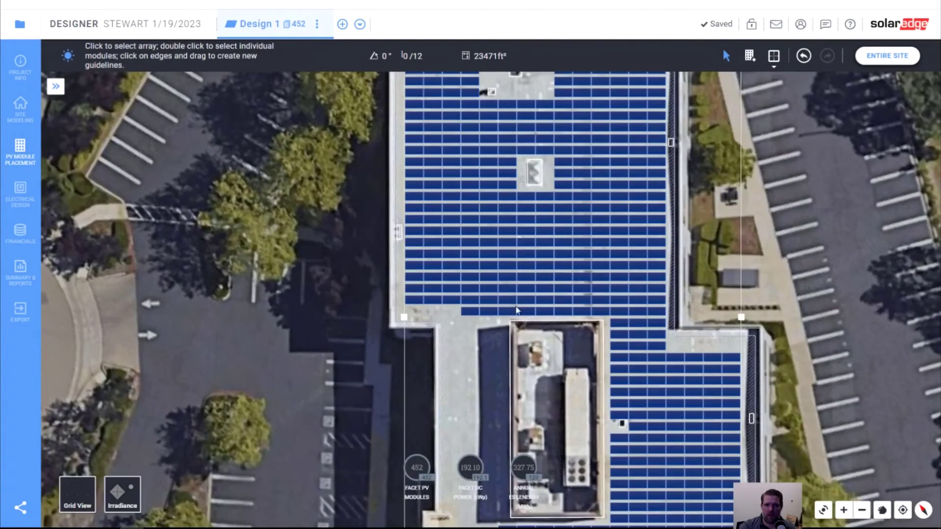
double_click(476, 311)
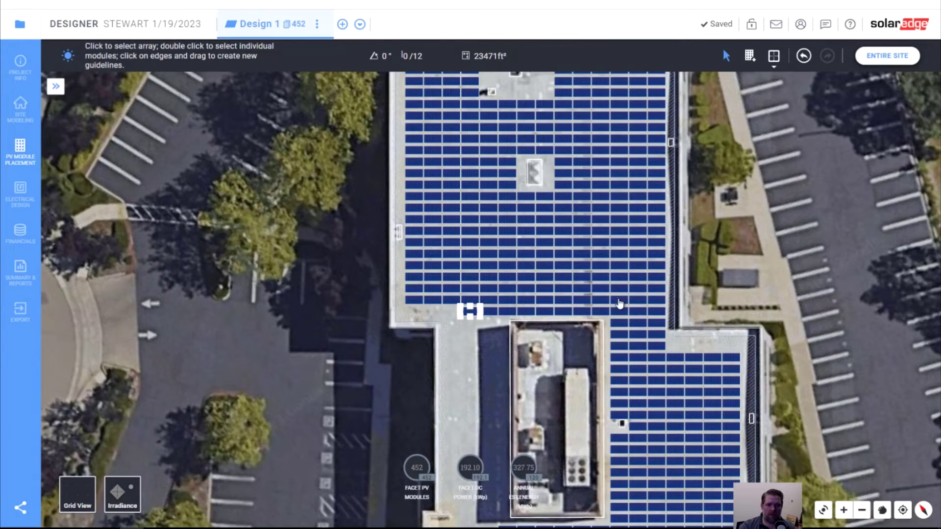
left_click(219, 406)
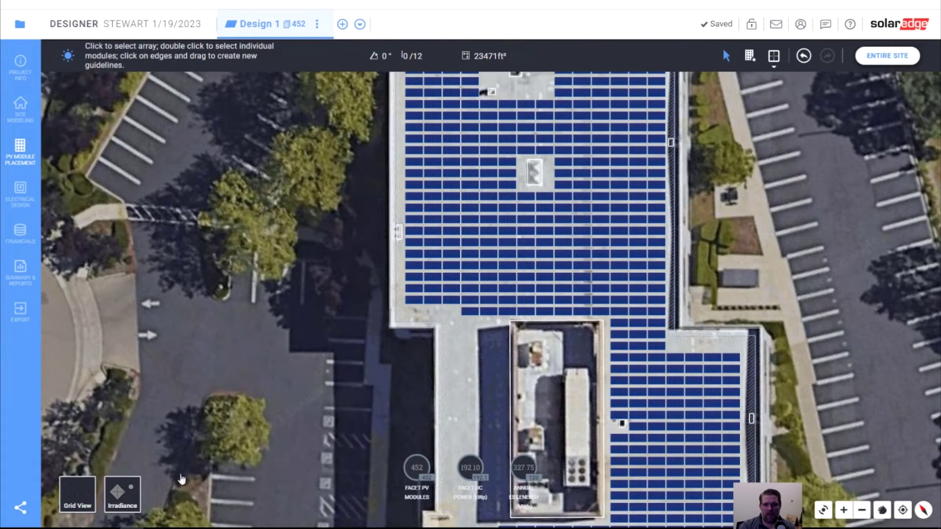
Overlay the irradiance map and delete two shaded rows of 16 modules above the central structure.
left_click(136, 497)
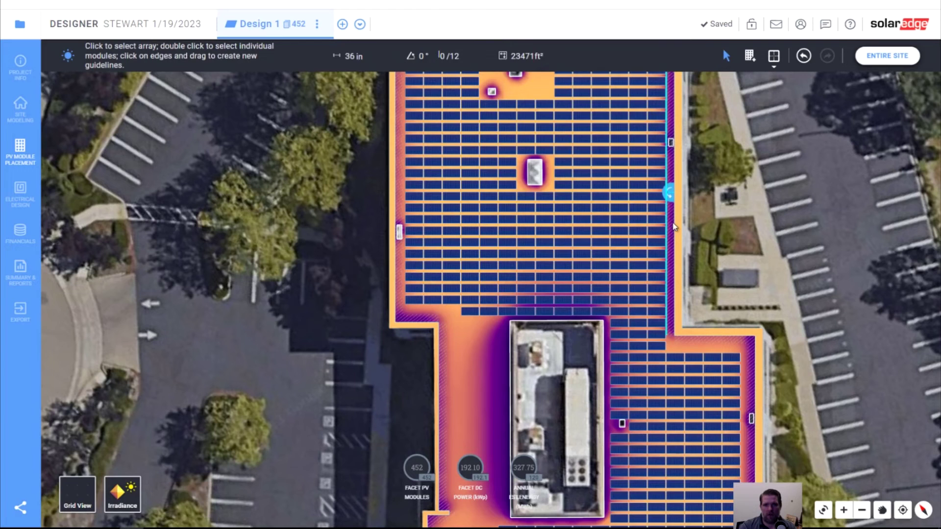
scroll(563, 348, "up", 4)
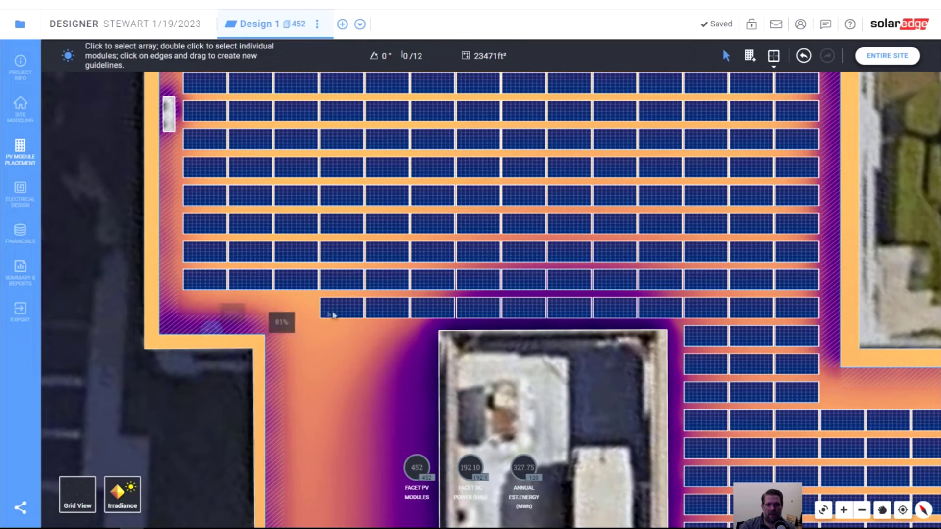
left_click(347, 318)
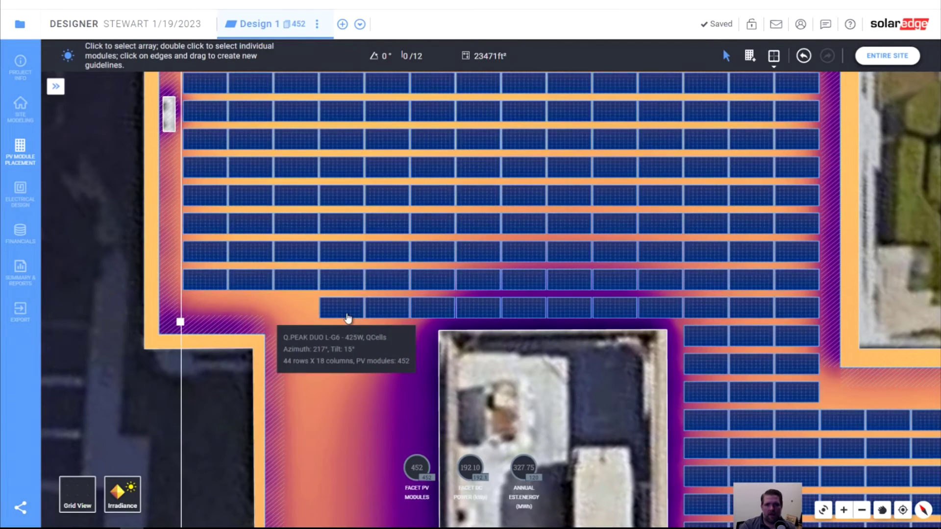
double_click(345, 311)
left_click_drag(366, 294, 685, 266)
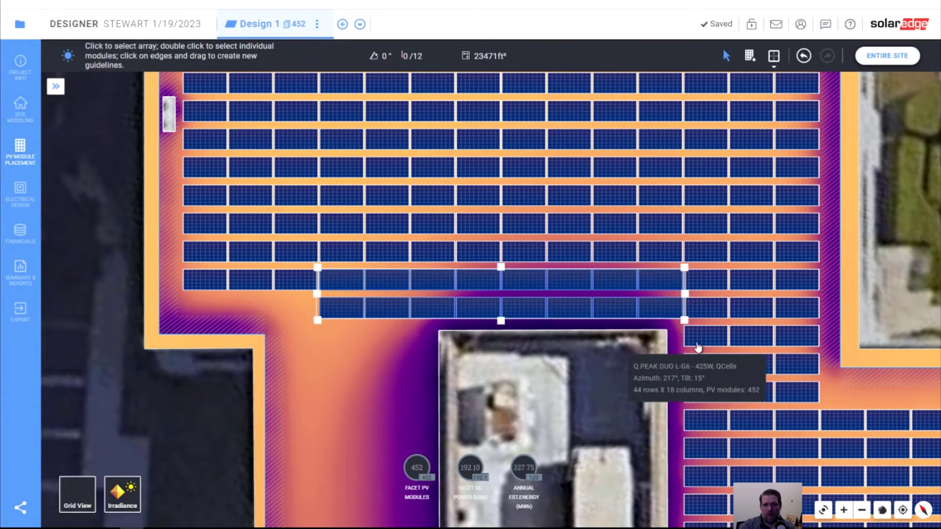
key("Delete")
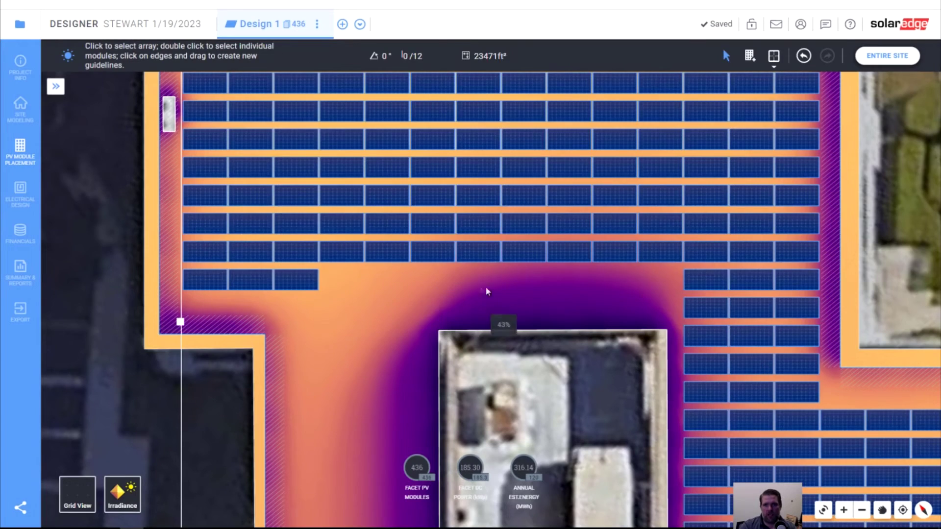
Select the array's right setback edge and review the 436-module layout.
scroll(490, 289, "down", 2)
left_click(698, 122)
scroll(698, 128, "up", 4)
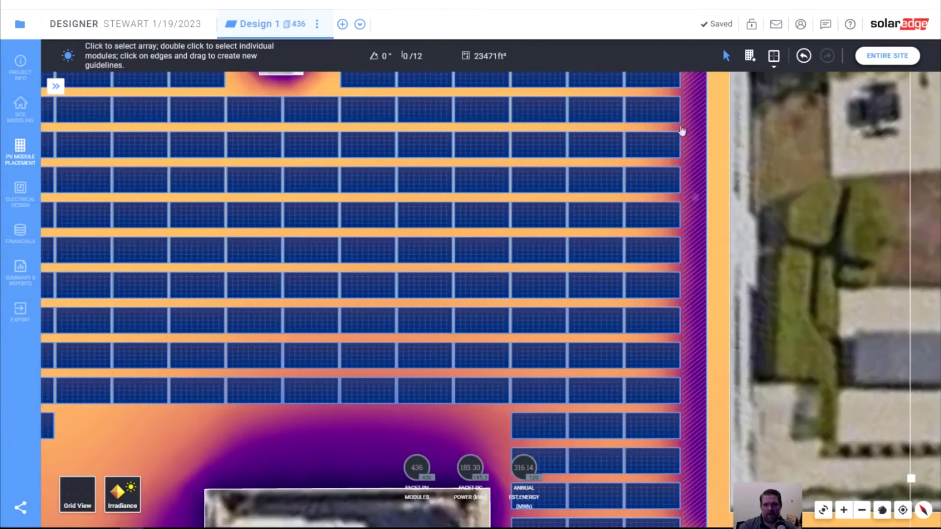
scroll(698, 218, "down", 2)
scroll(685, 235, "up", 3)
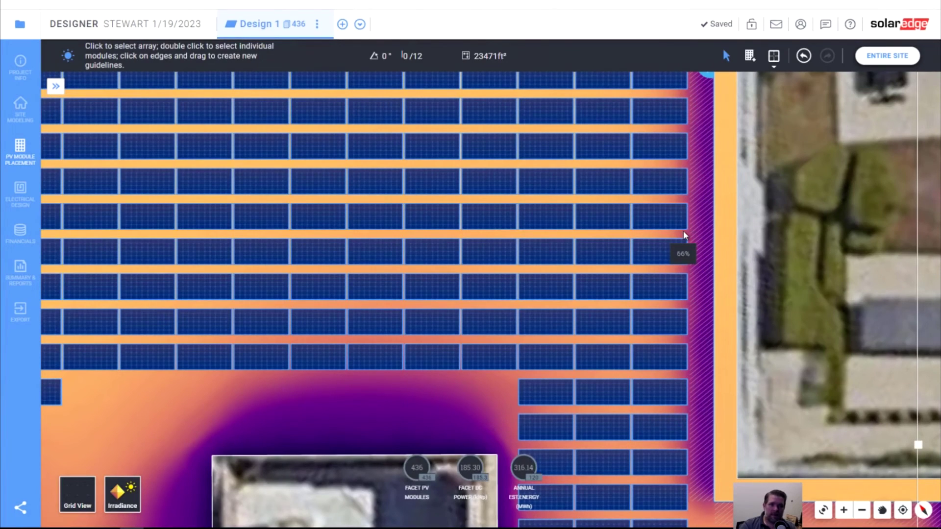
scroll(685, 236, "down", 3)
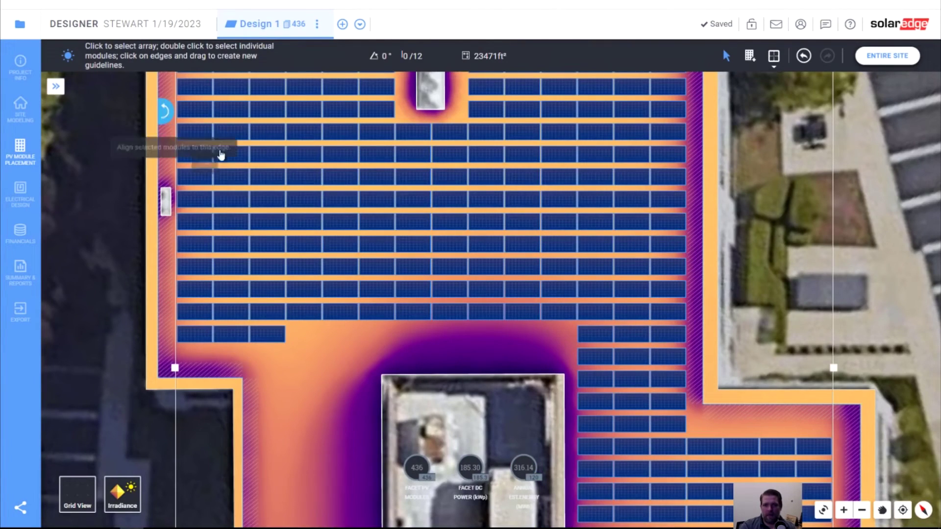
scroll(480, 242, "down", 2)
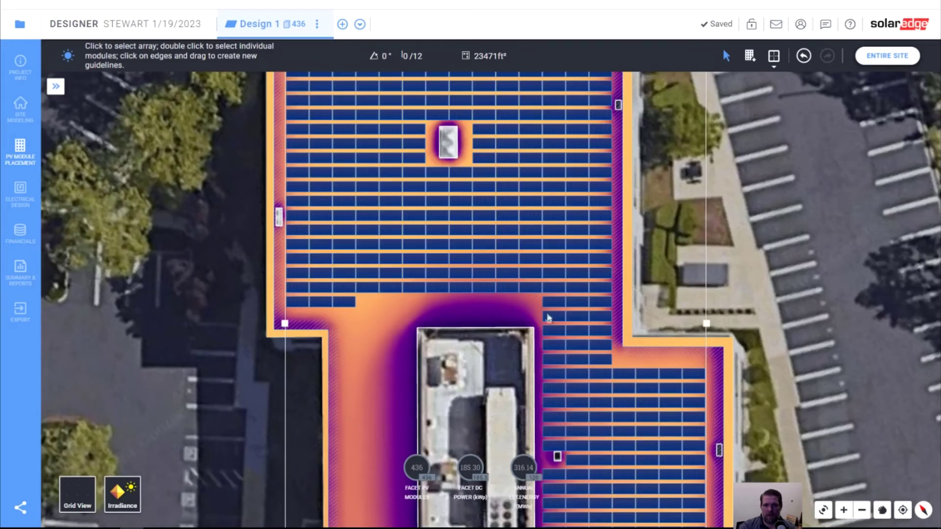
scroll(551, 316, "down", 2)
scroll(527, 218, "down", 2)
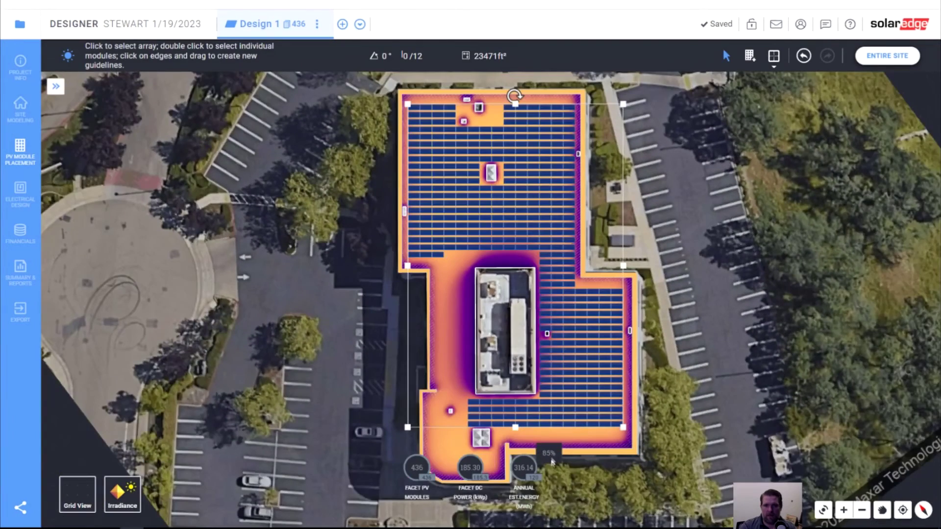
scroll(547, 338, "up", 3)
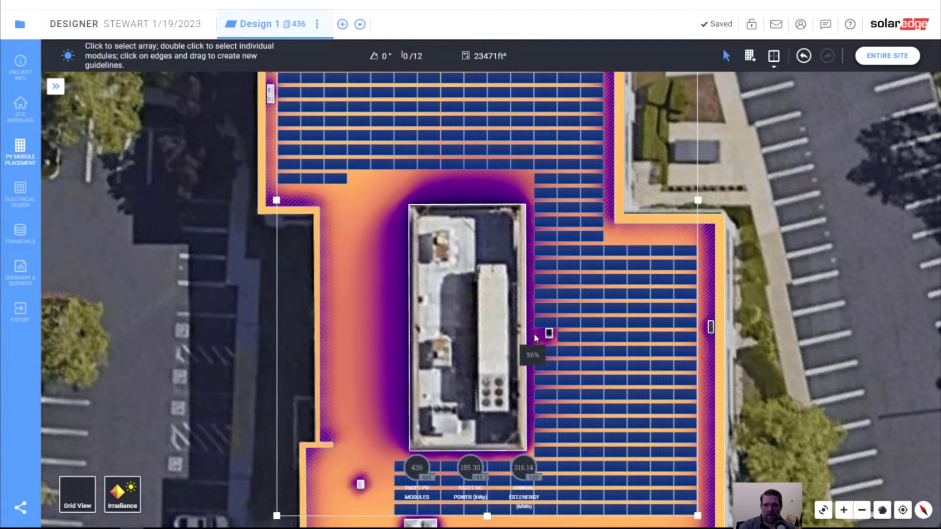
Delete the shaded module column beside the rooftop structure.
double_click(539, 185)
left_click_drag(557, 185, 559, 468)
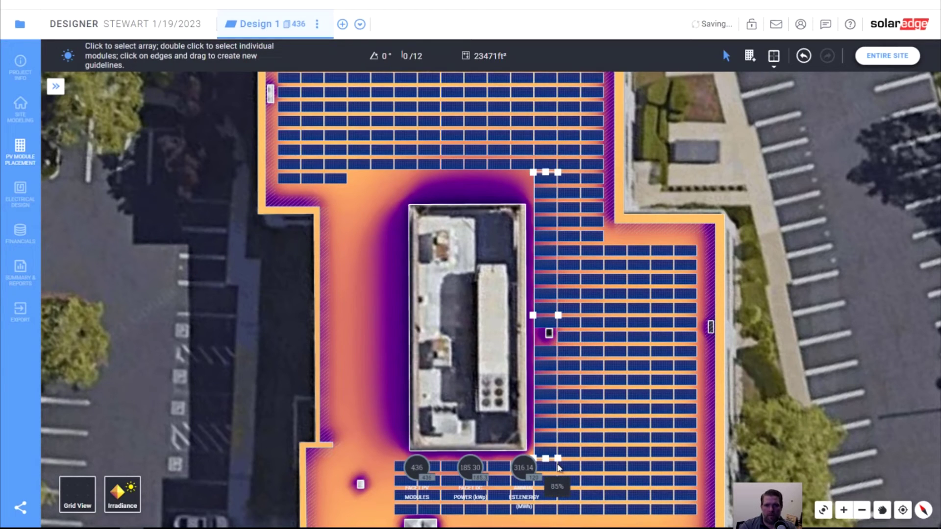
key("Delete")
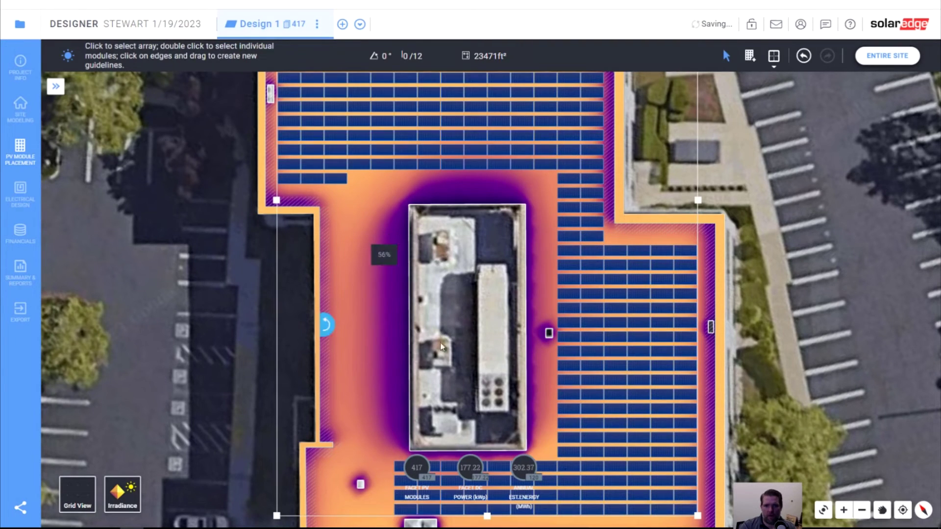
scroll(416, 175, "down", 1)
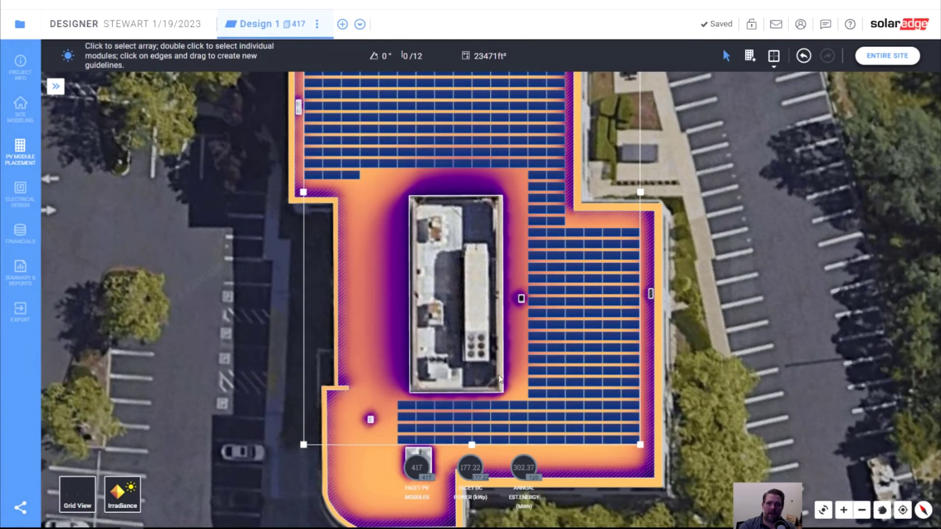
scroll(404, 104, "up", 2)
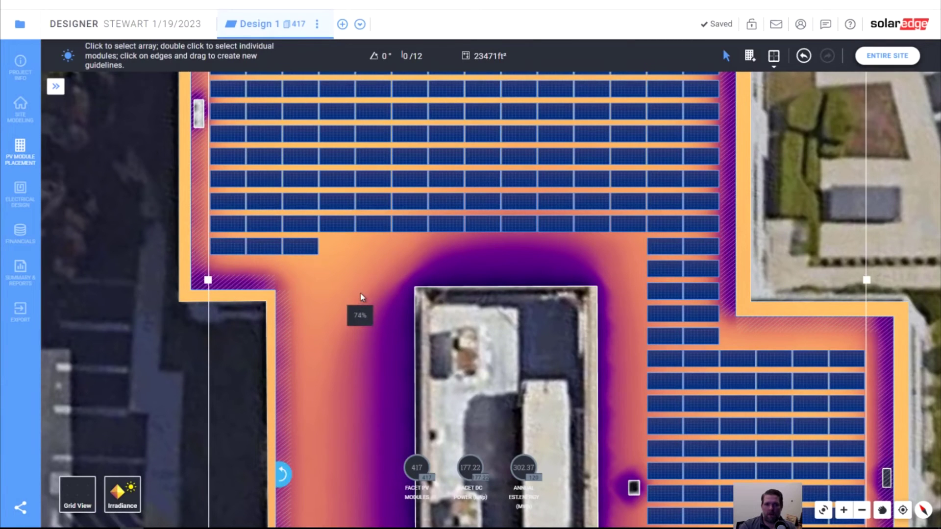
Extend the short upper row by one module, leaving 418 modules.
double_click(316, 250)
left_click_drag(316, 250, 364, 254)
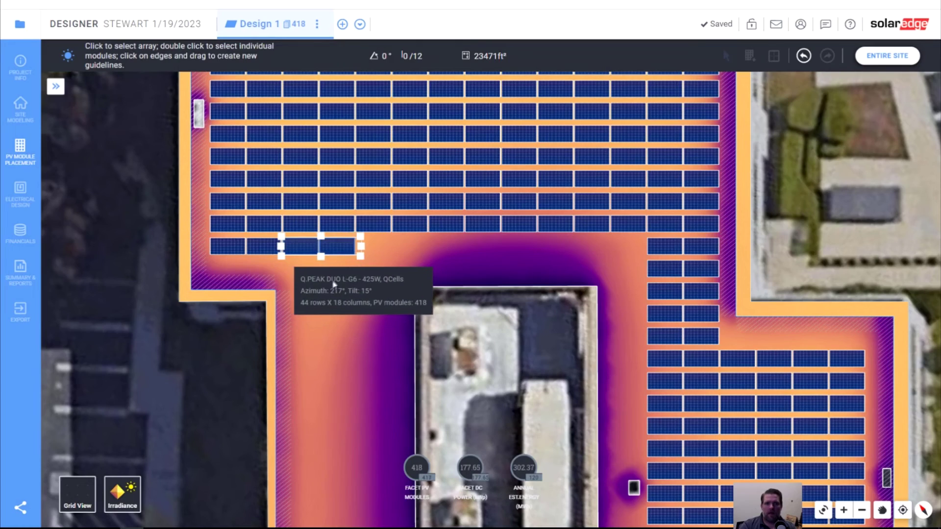
scroll(340, 280, "down", 4)
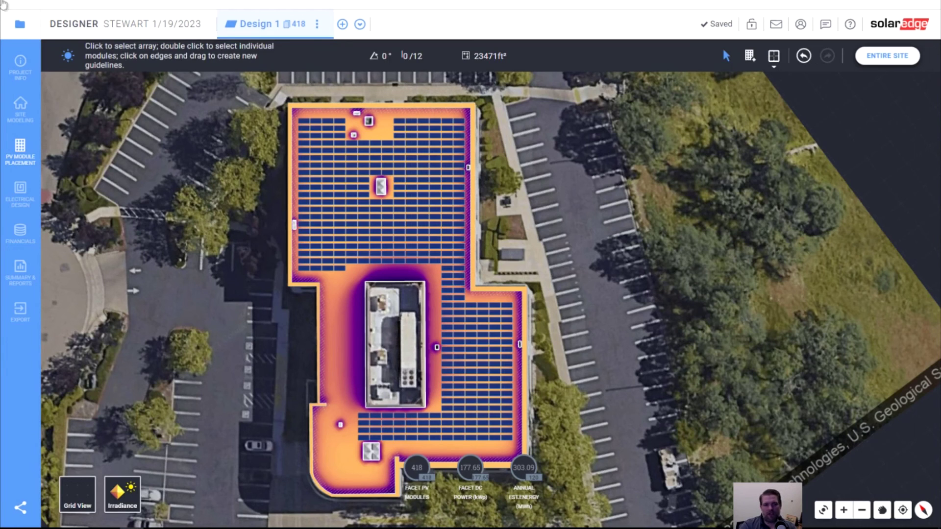
Change annual consumption to 360000 kWh in Project Info, apply it, and return to PV Module Placement.
left_click(20, 63)
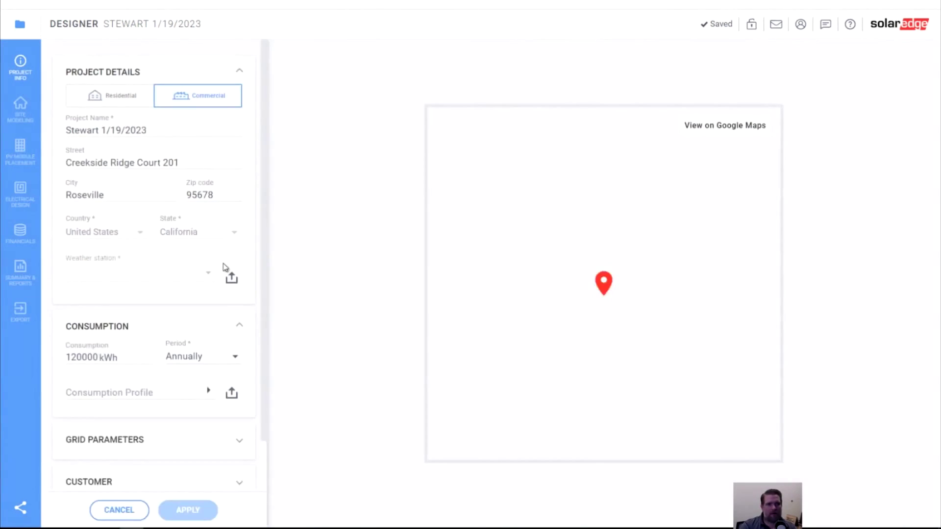
scroll(141, 405, "down", 1)
scroll(140, 404, "up", 1)
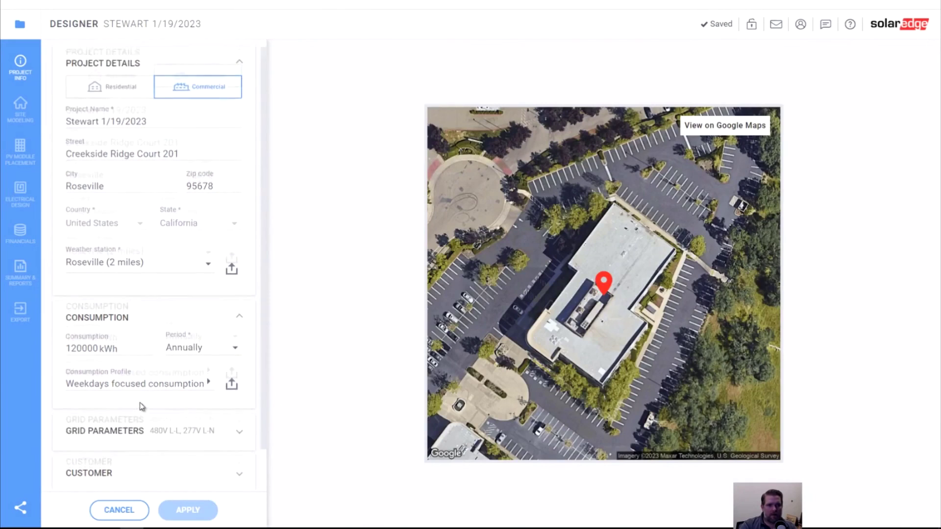
scroll(140, 405, "down", 1)
scroll(138, 399, "up", 1)
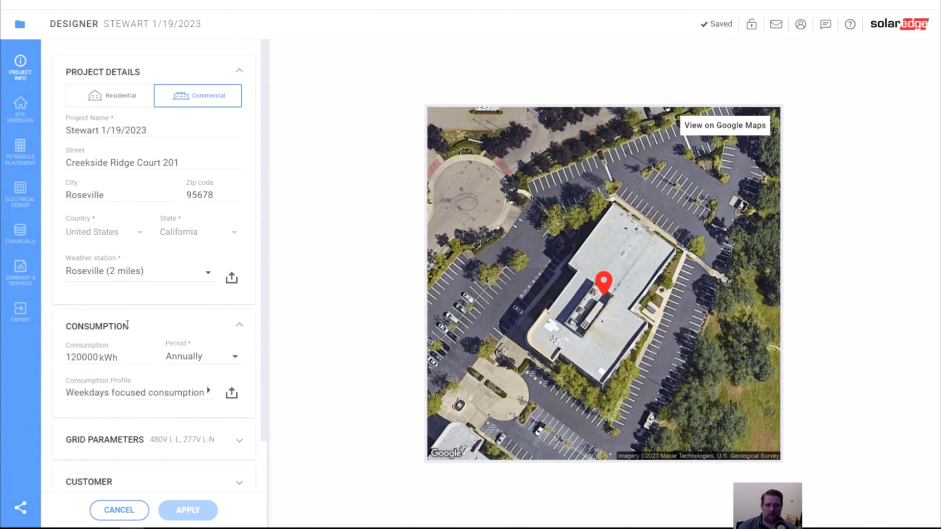
left_click_drag(80, 361, 48, 354)
type("360")
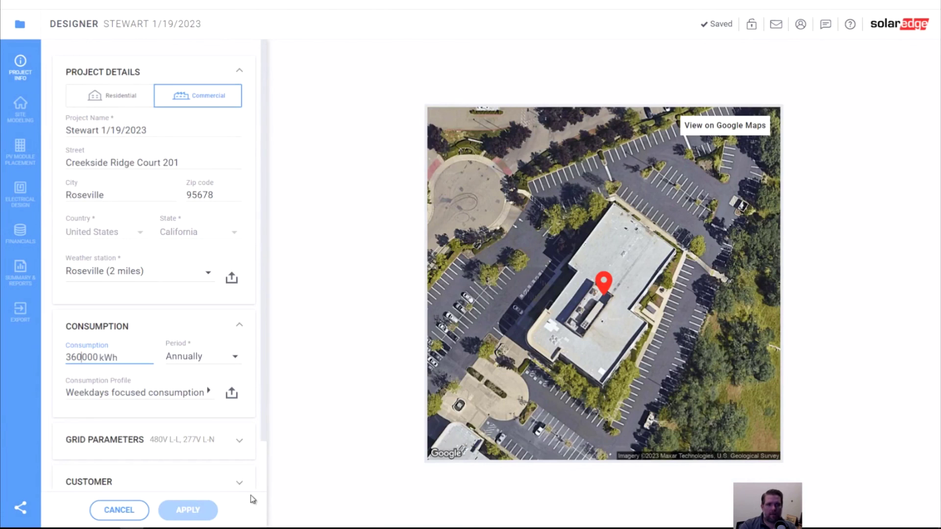
left_click(192, 511)
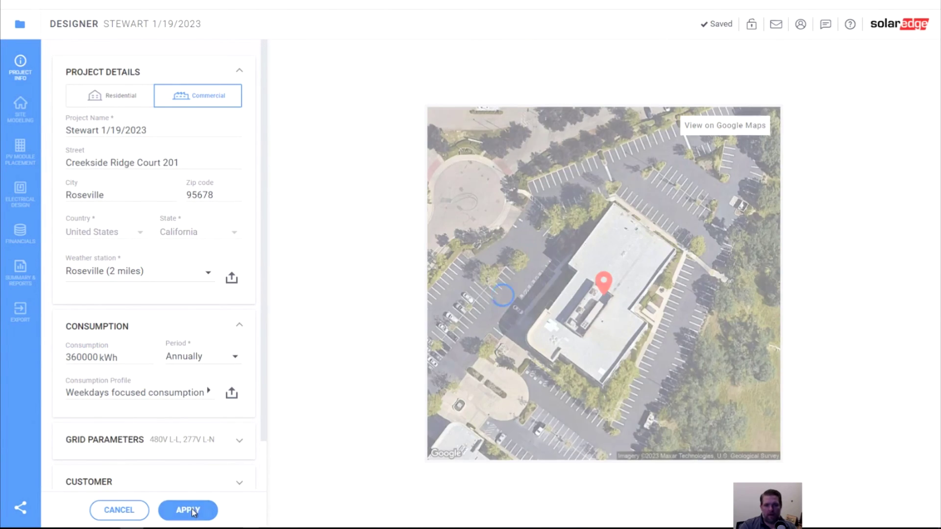
left_click(21, 158)
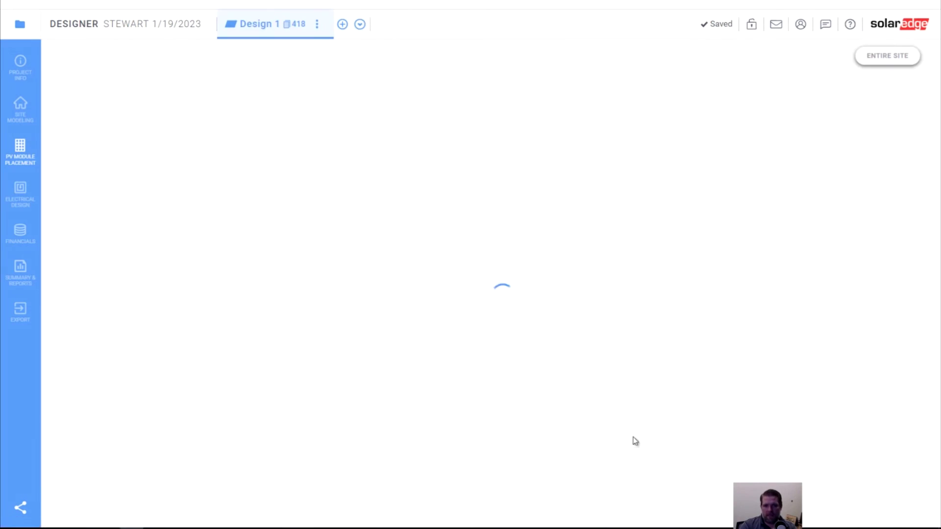
scroll(439, 374, "up", 5)
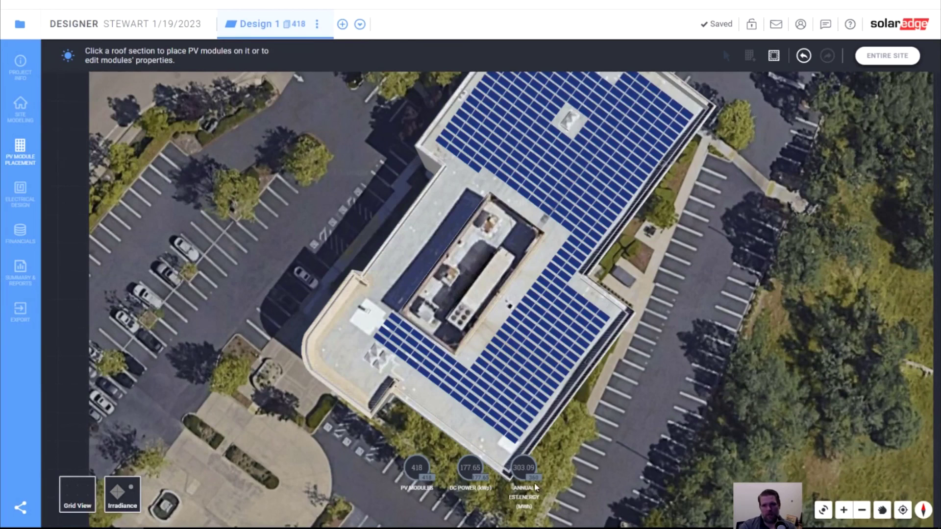
left_click(501, 350)
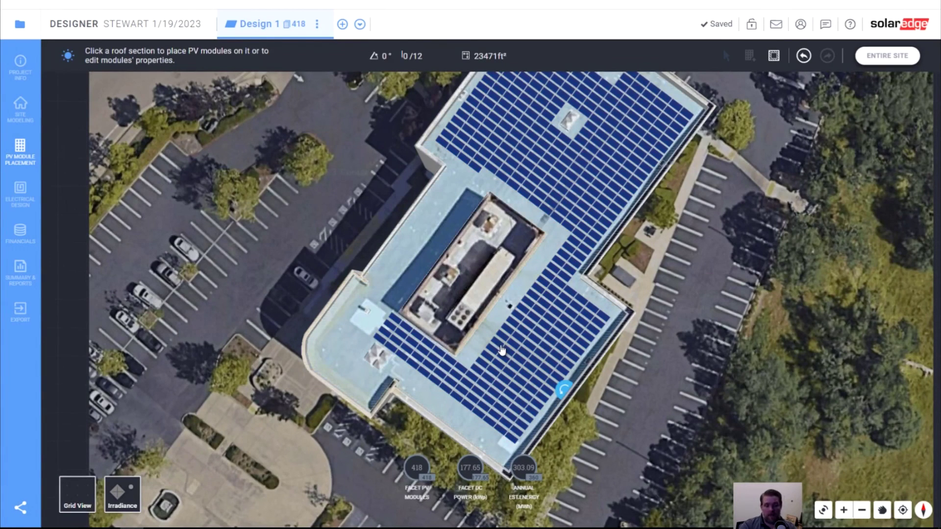
scroll(502, 350, "down", 2)
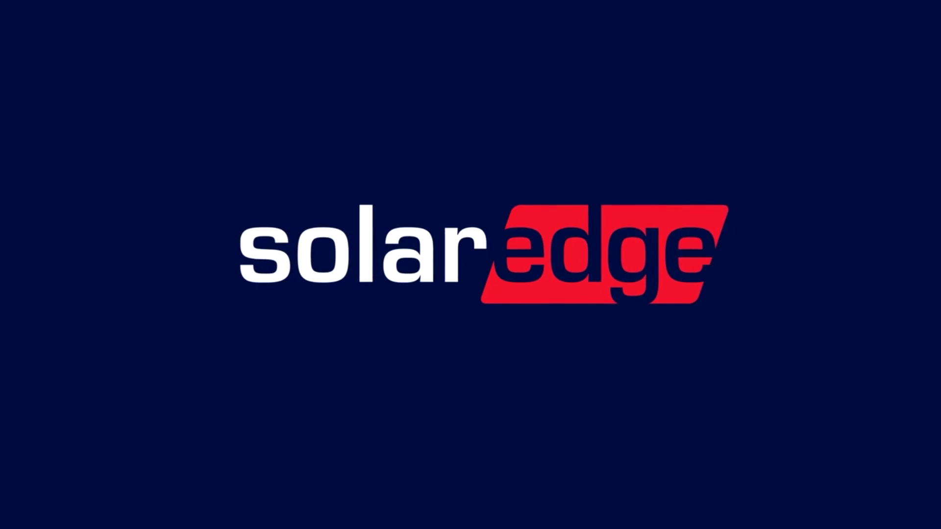